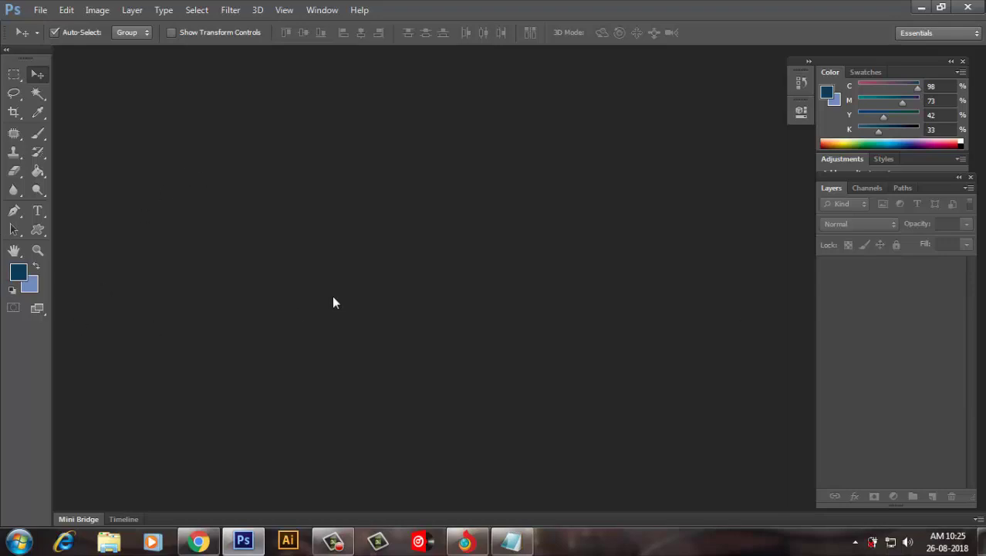
# - Create a blank Untitled-1 document from the International Paper A4 preset at 300 pixels per inch
pyautogui.click(41, 11)
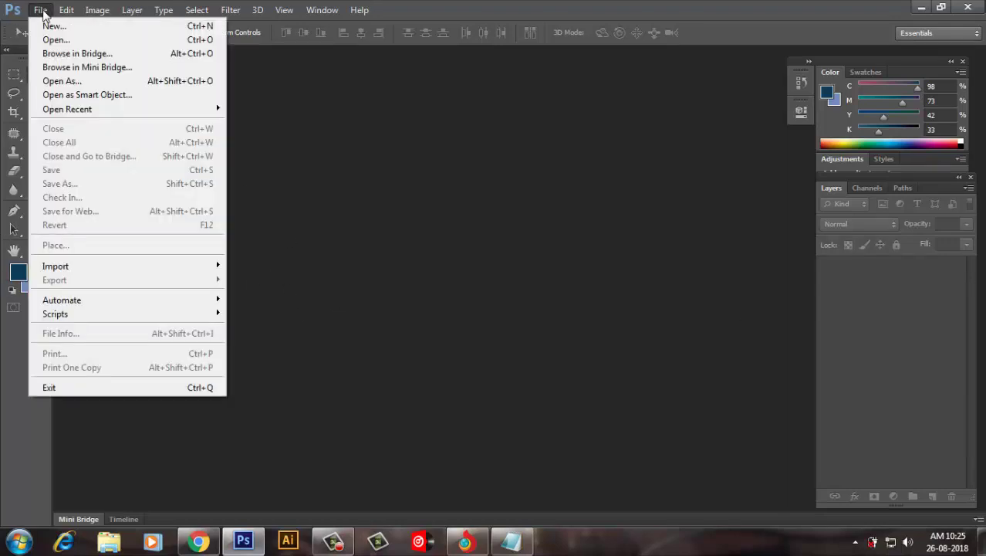
pyautogui.click(54, 26)
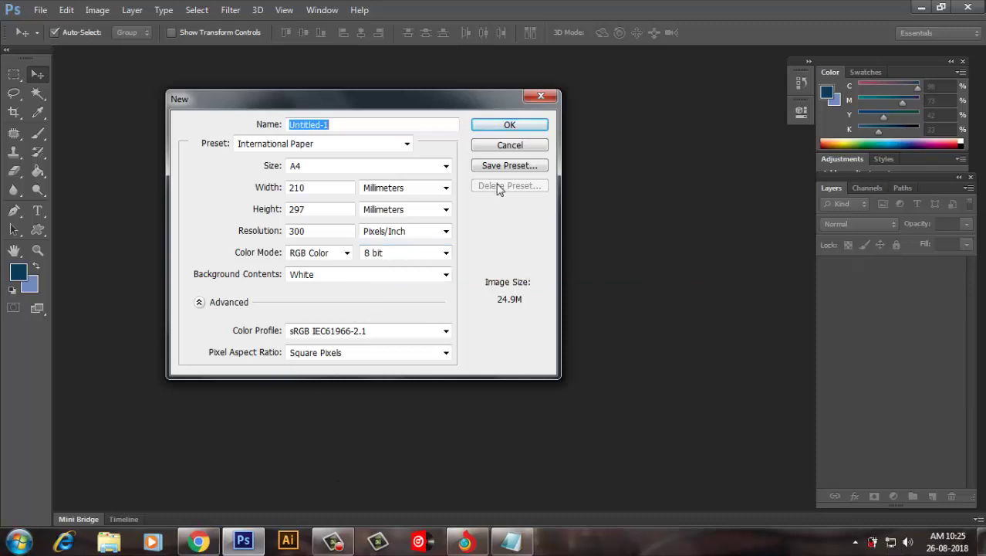
pyautogui.click(407, 145)
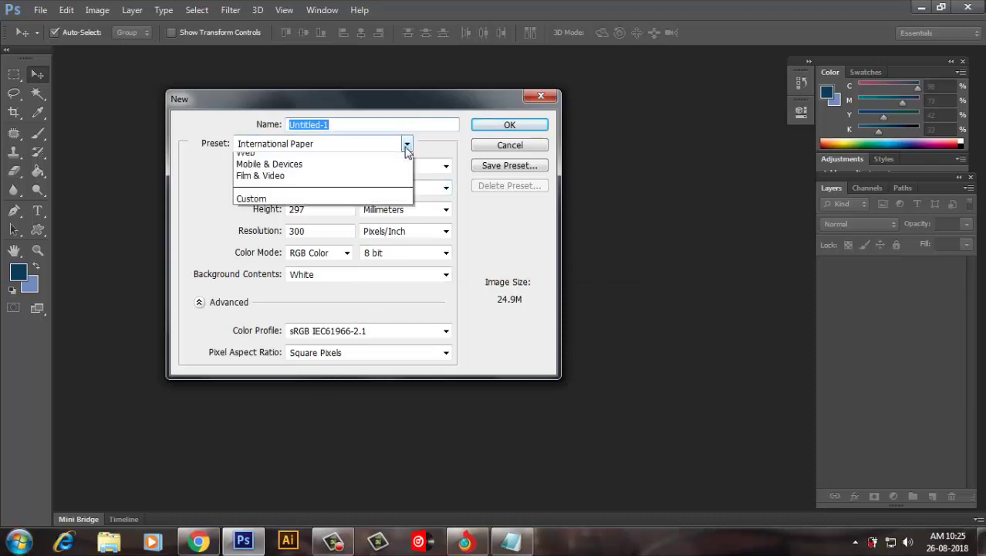
pyautogui.click(354, 194)
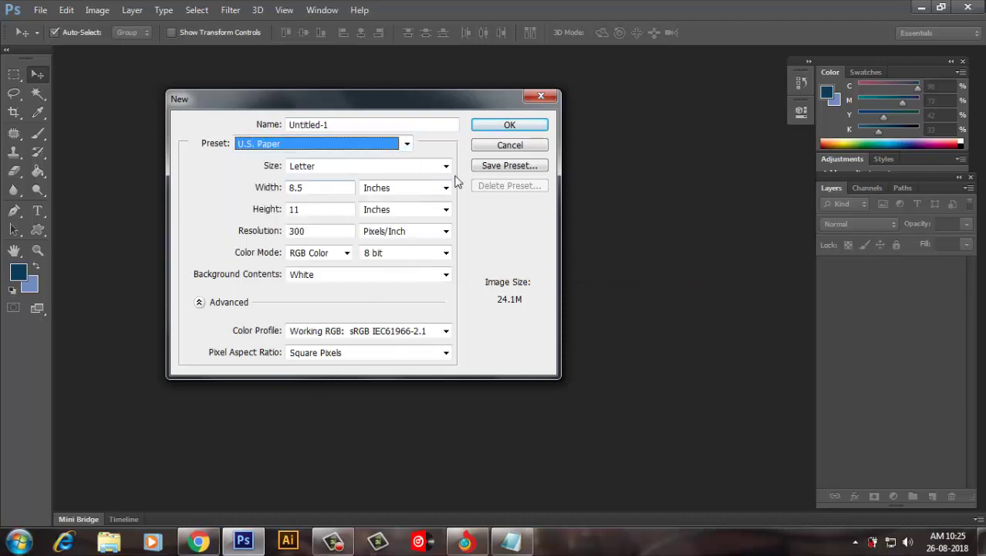
pyautogui.click(378, 147)
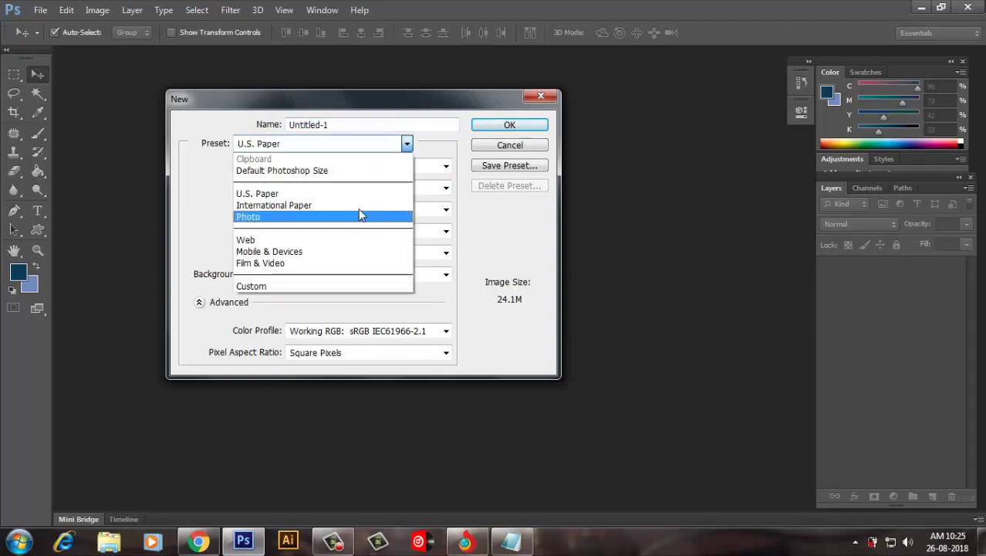
pyautogui.click(442, 167)
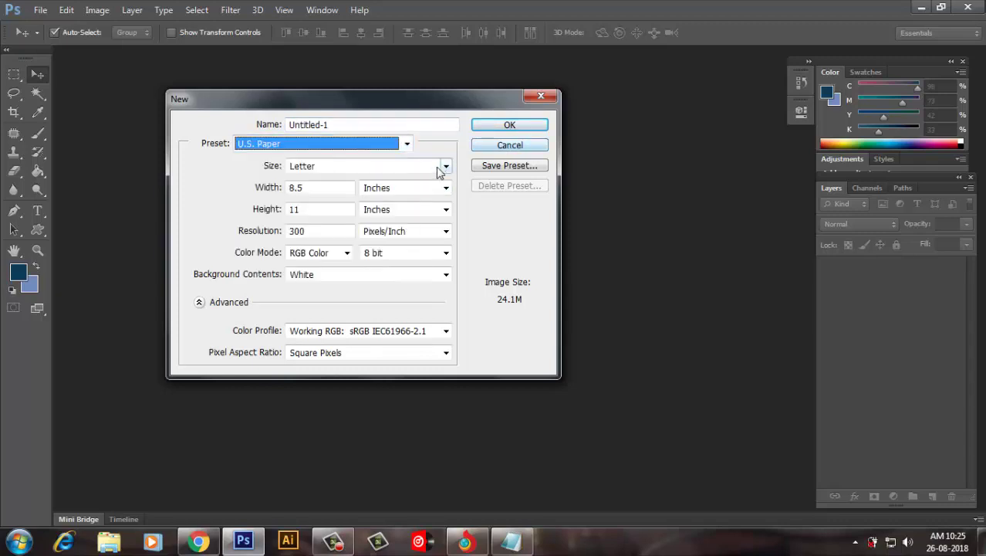
pyautogui.click(444, 166)
pyautogui.click(444, 166)
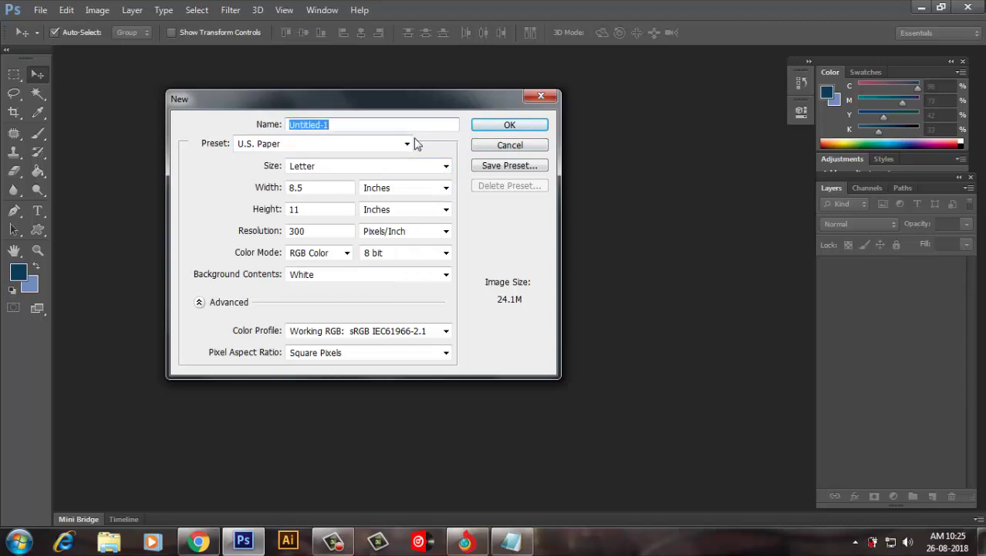
pyautogui.click(407, 143)
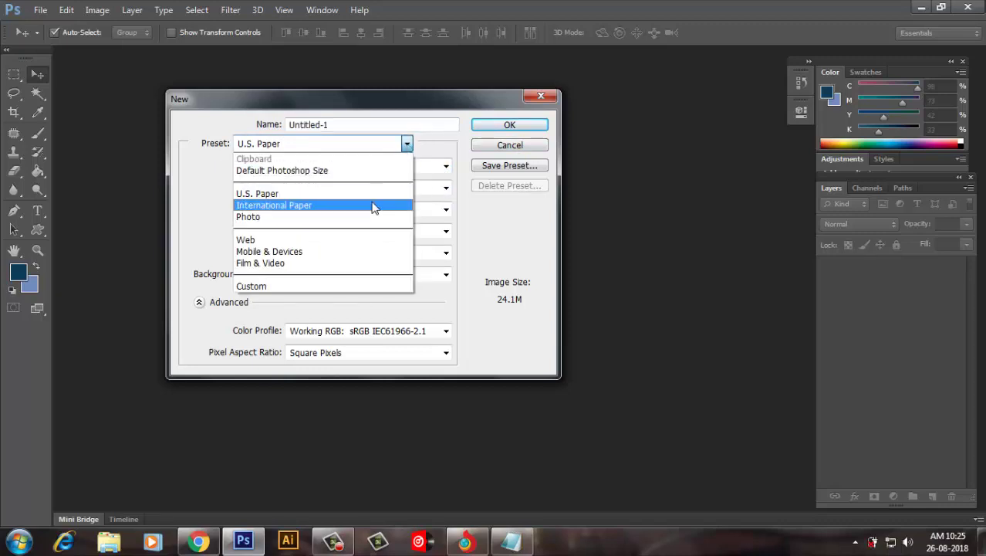
pyautogui.click(375, 205)
pyautogui.click(509, 126)
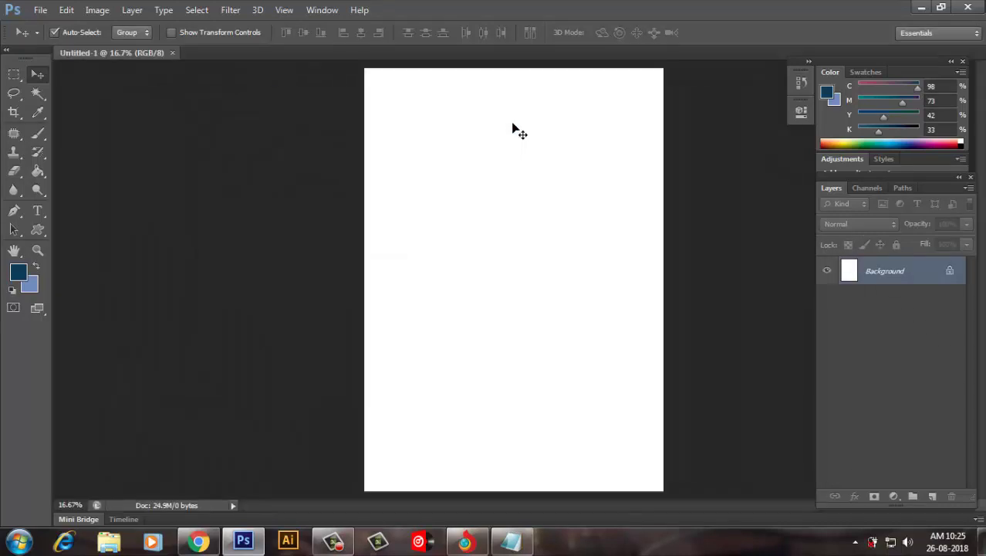
# - Convert the locked Background layer into an editable Layer 0
pyautogui.doubleClick(929, 272)
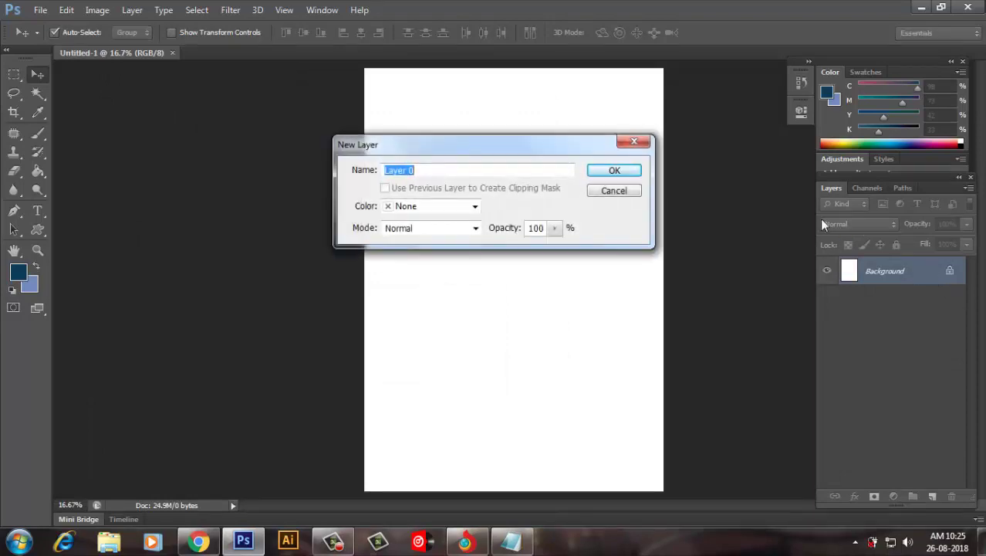
pyautogui.click(631, 172)
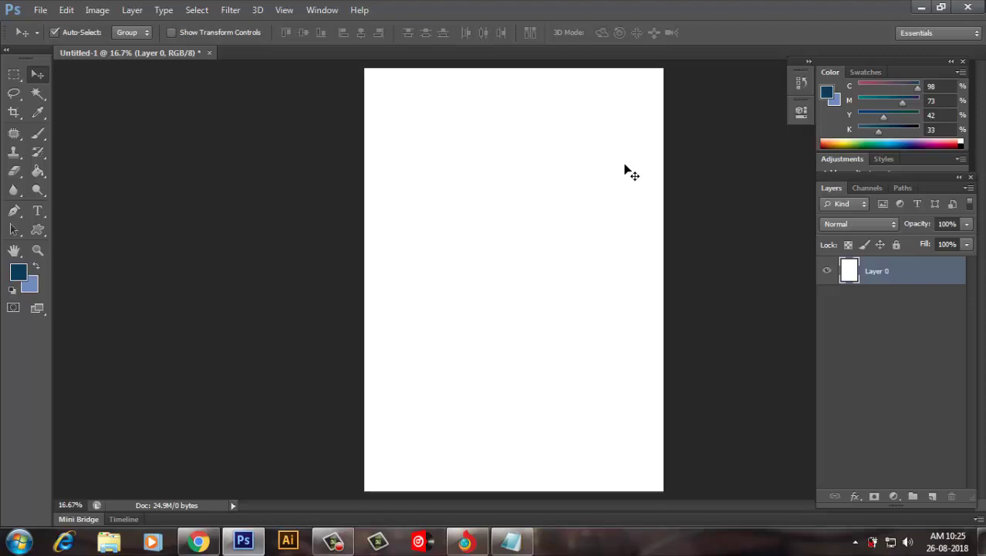
# - Open images.jpg and unlock its background as Layer 0
pyautogui.hotkey('ctrl', 'o')
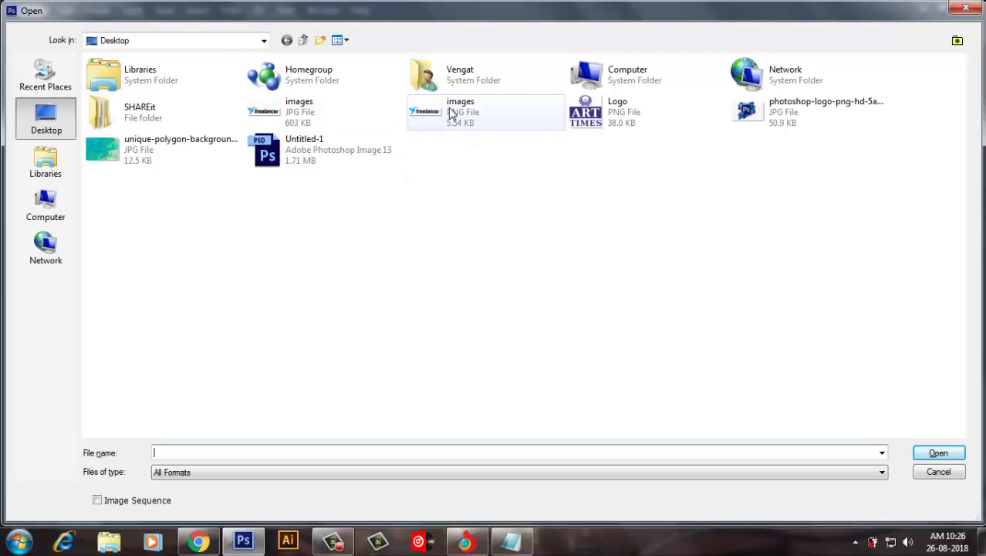
pyautogui.doubleClick(321, 115)
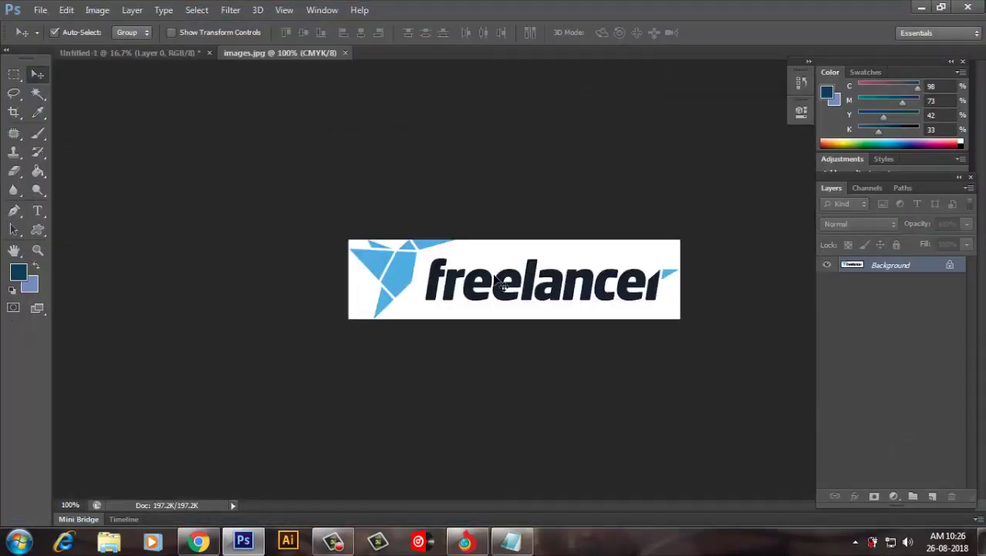
pyautogui.doubleClick(893, 266)
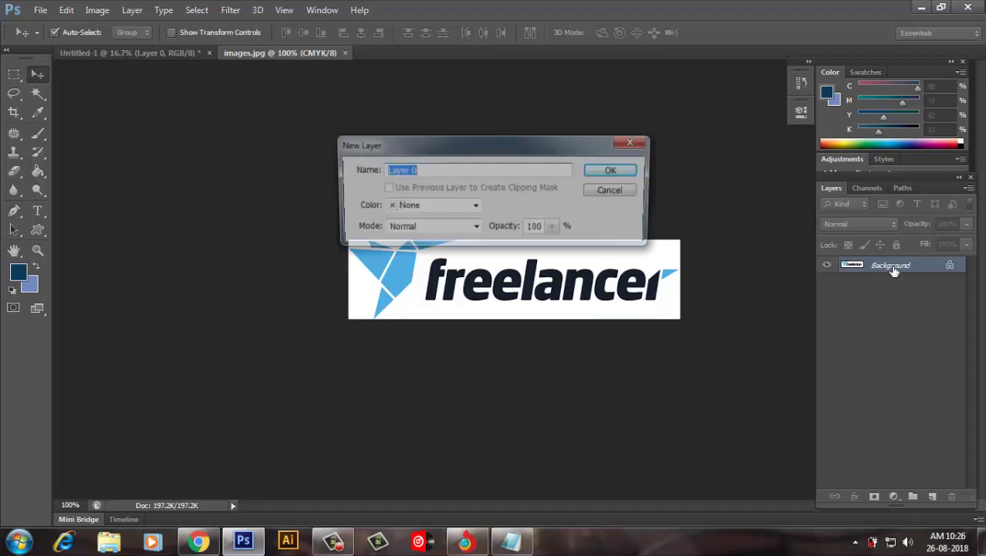
pyautogui.click(631, 168)
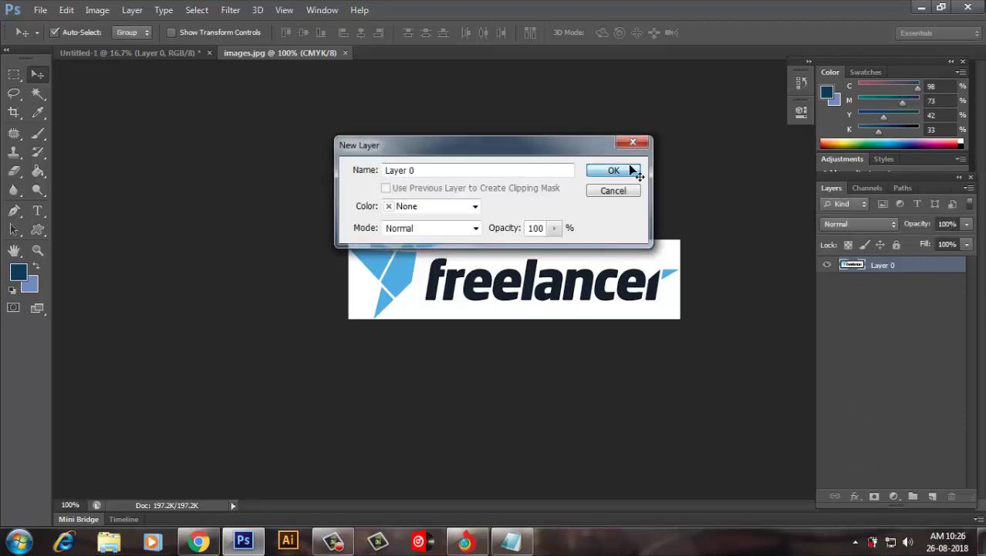
# - Drag the freelancer logo into Untitled-1 and scale it to about 195% at top centre
pyautogui.moveTo(508, 278)
pyautogui.mouseDown()
pyautogui.moveTo(243, 72)
pyautogui.moveTo(488, 162)
pyautogui.mouseUp()
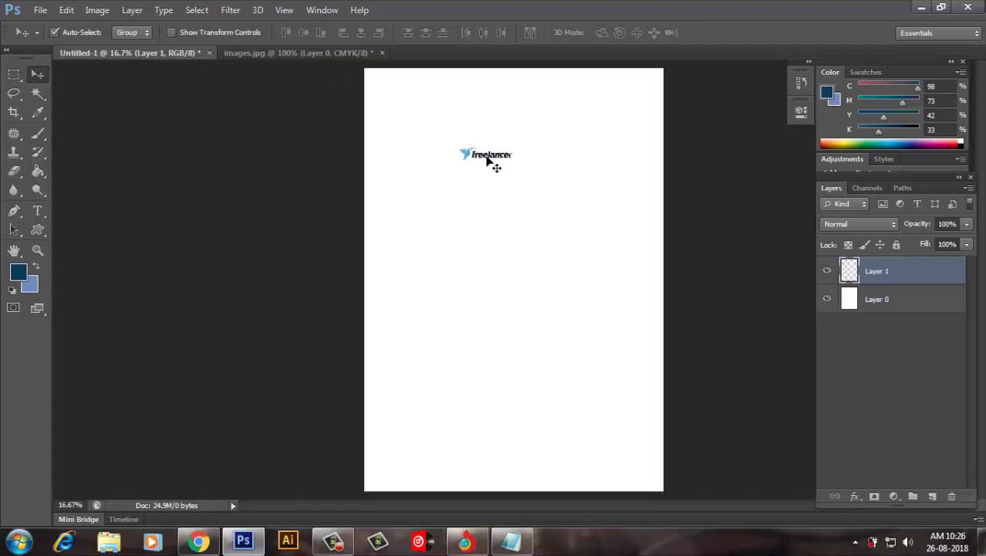
pyautogui.hotkey('ctrl', 't')
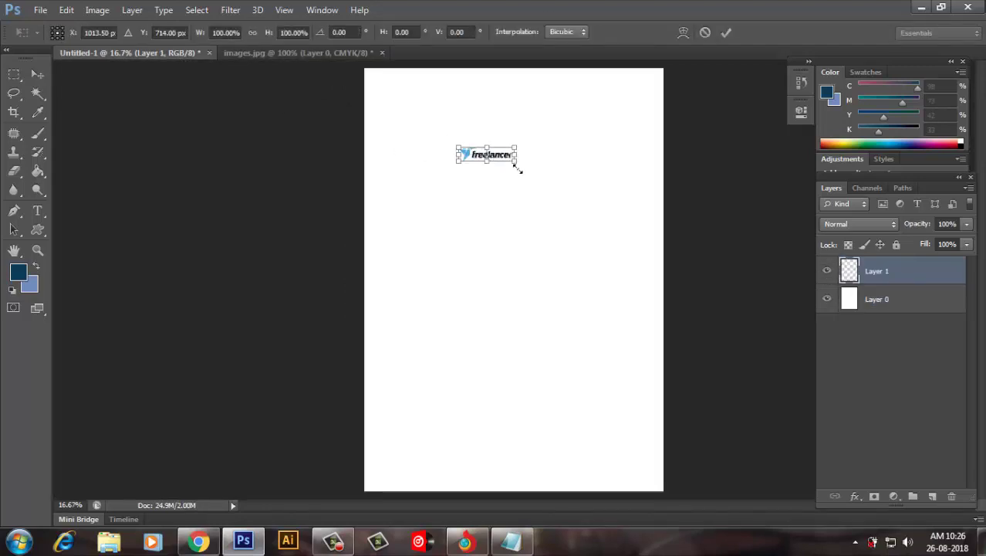
pyautogui.moveTo(519, 167)
pyautogui.mouseDown()
pyautogui.moveTo(540, 180)
pyautogui.moveTo(539, 99)
pyautogui.mouseUp()
# - Commit the logo resize and paste the copied contact text centred below the logo
pyautogui.click(724, 37)
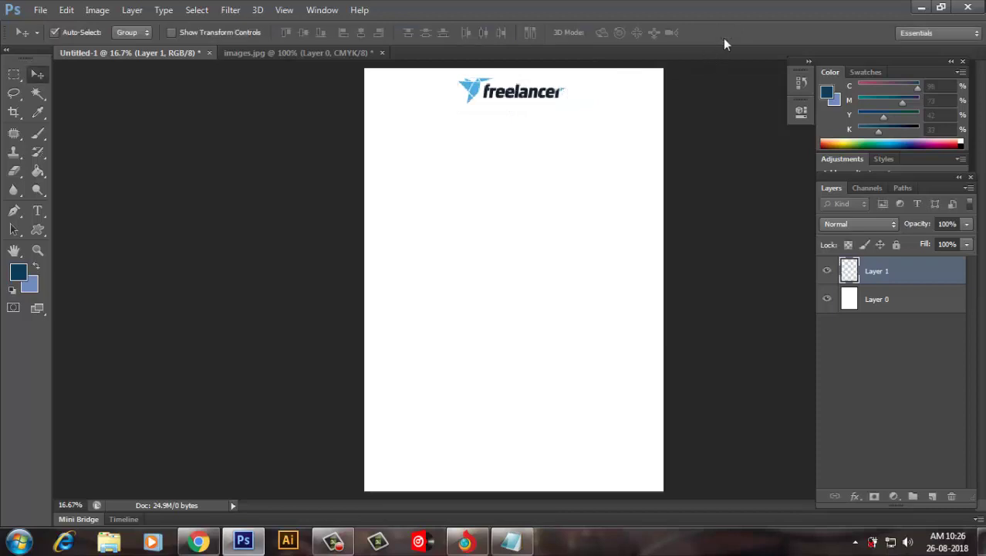
pyautogui.click(521, 541)
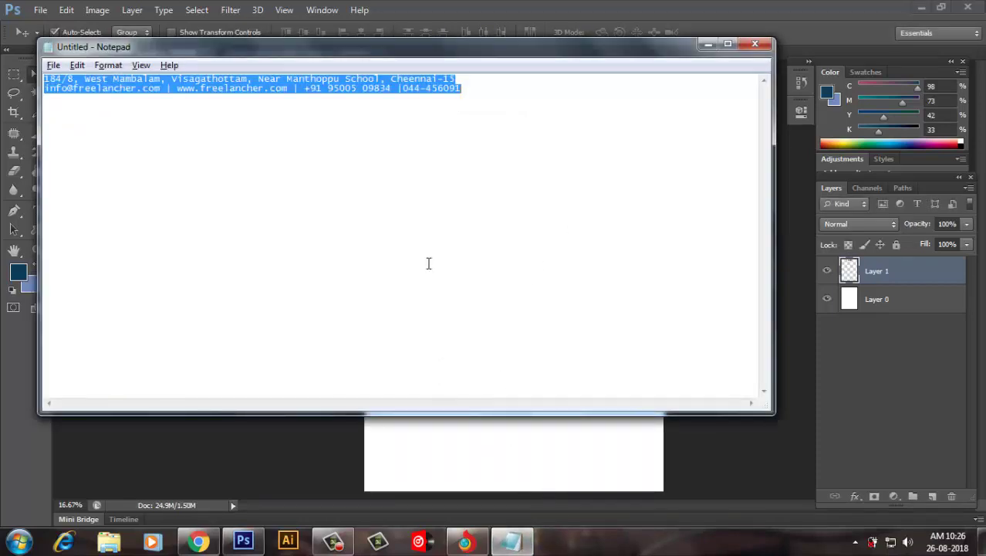
pyautogui.hotkey('alt', 'Tab')
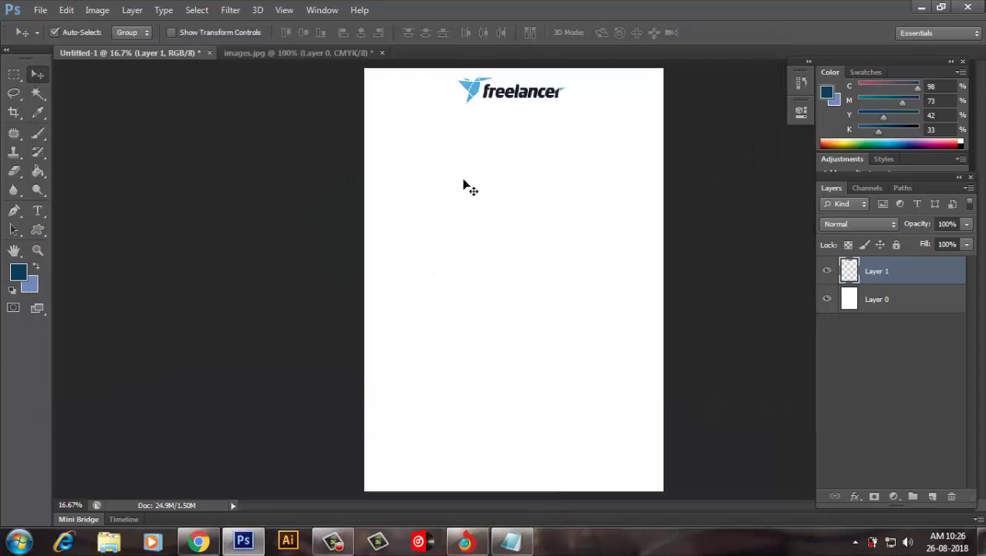
pyautogui.press('t')
pyautogui.click(456, 139)
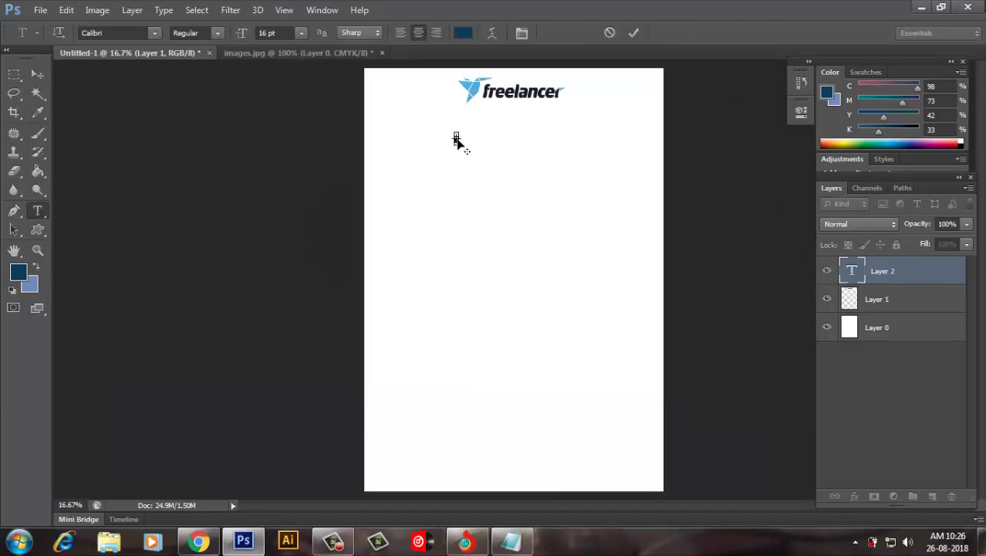
pyautogui.hotkey('ctrl', 'v')
pyautogui.moveTo(511, 172); pyautogui.dragTo(561, 146)
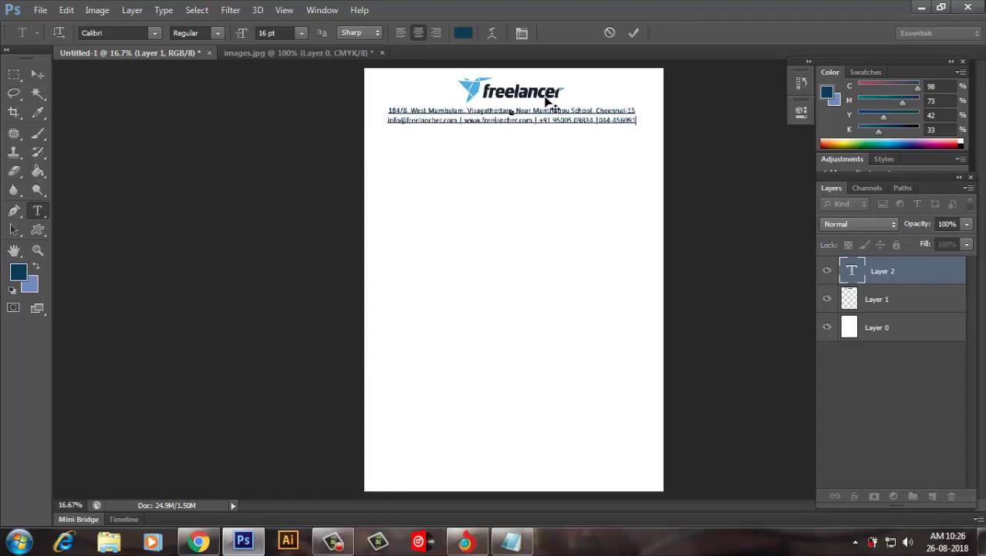
pyautogui.scroll(3, 546, 99)
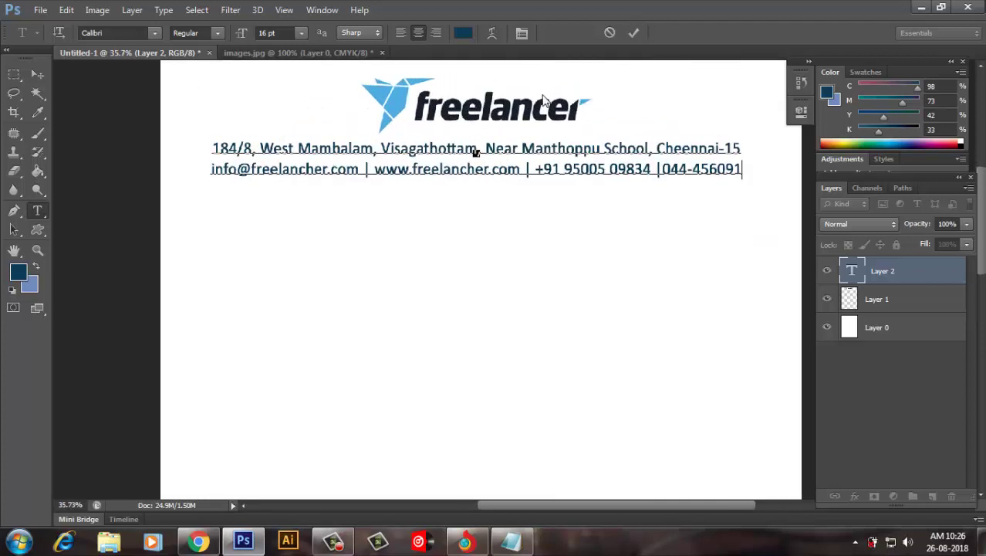
pyautogui.click(634, 32)
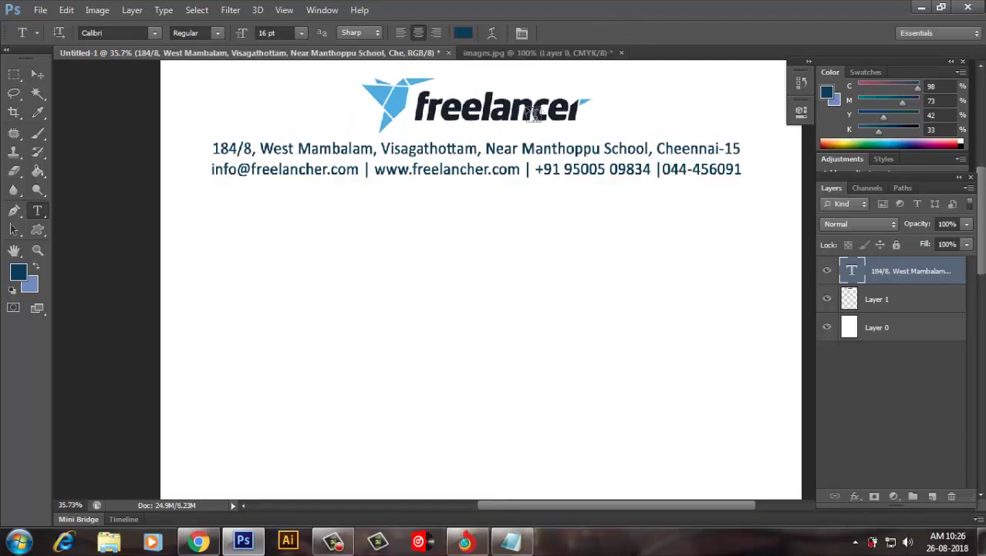
# - Nudge the logo layer, Layer 1, down slightly
pyautogui.click(37, 75)
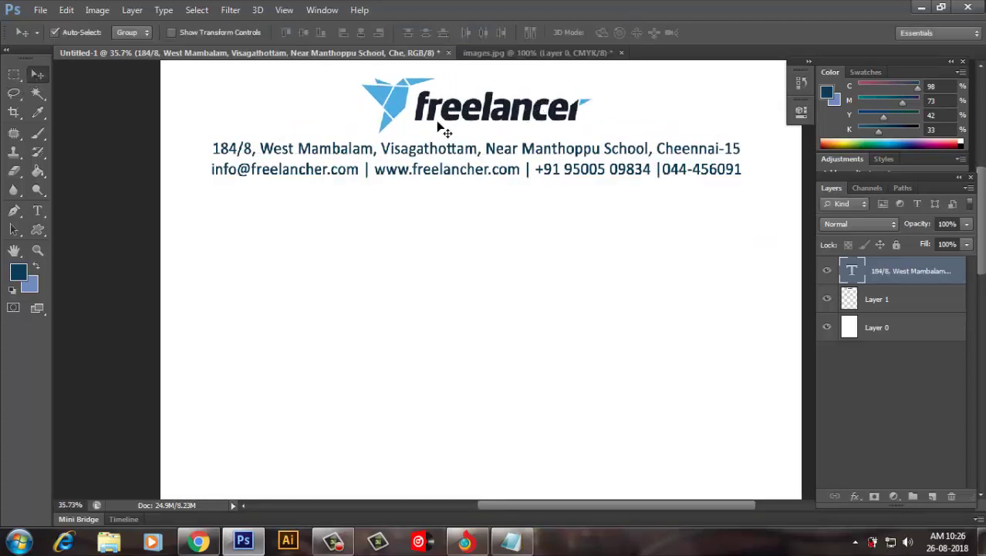
pyautogui.click(915, 305)
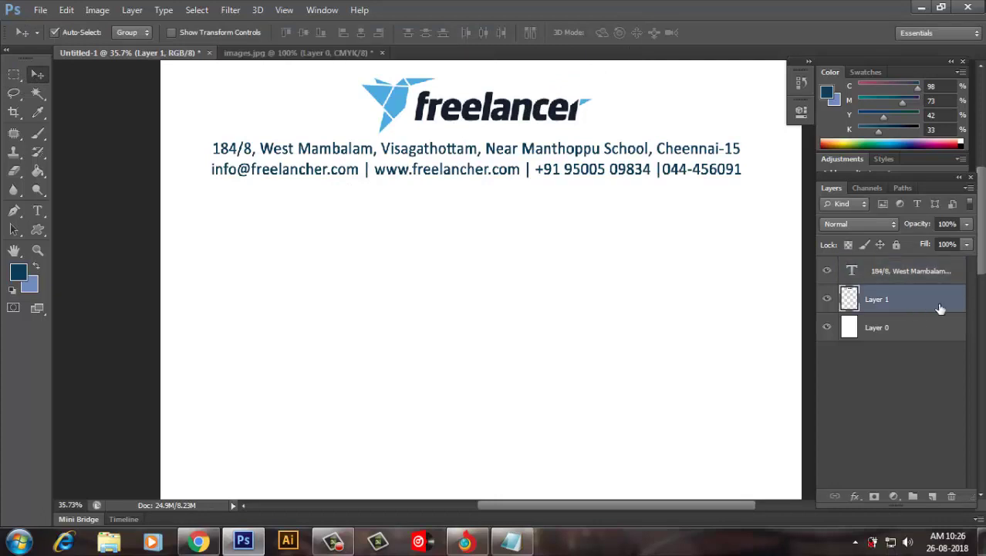
pyautogui.press('Down')
pyautogui.press('Down')
pyautogui.press('Down')
pyautogui.press('Down')
pyautogui.press('Down')
pyautogui.press('Down')
pyautogui.press('Down')
pyautogui.press('Down')
pyautogui.press('Down')
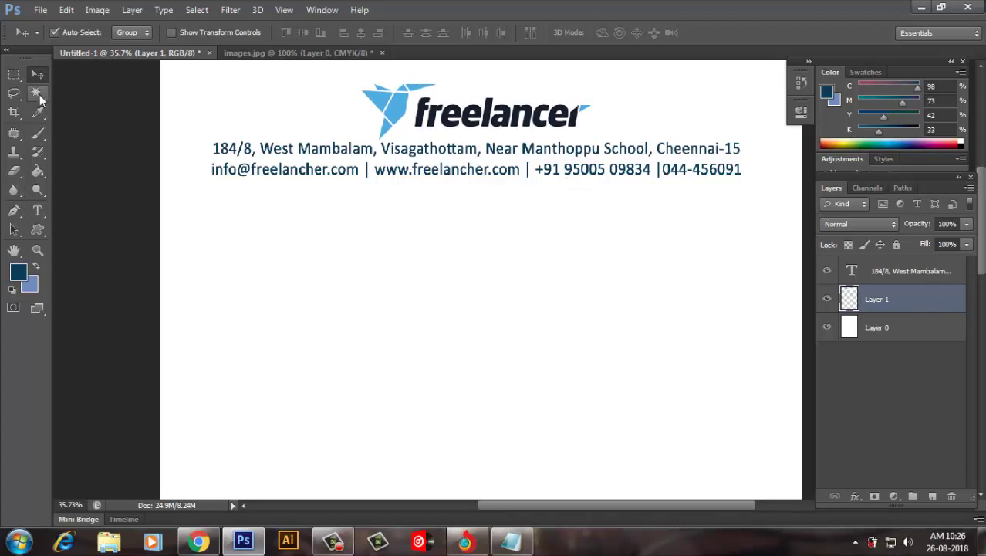
# - Remove the separator and break the address so the city starts a new line
pyautogui.click(37, 210)
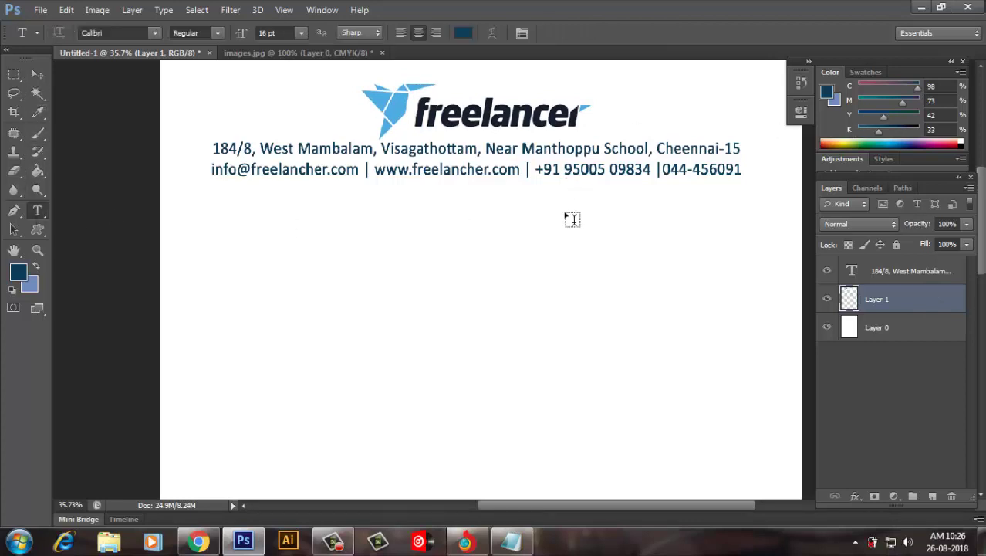
pyautogui.click(531, 170)
pyautogui.moveTo(535, 178); pyautogui.dragTo(526, 179)
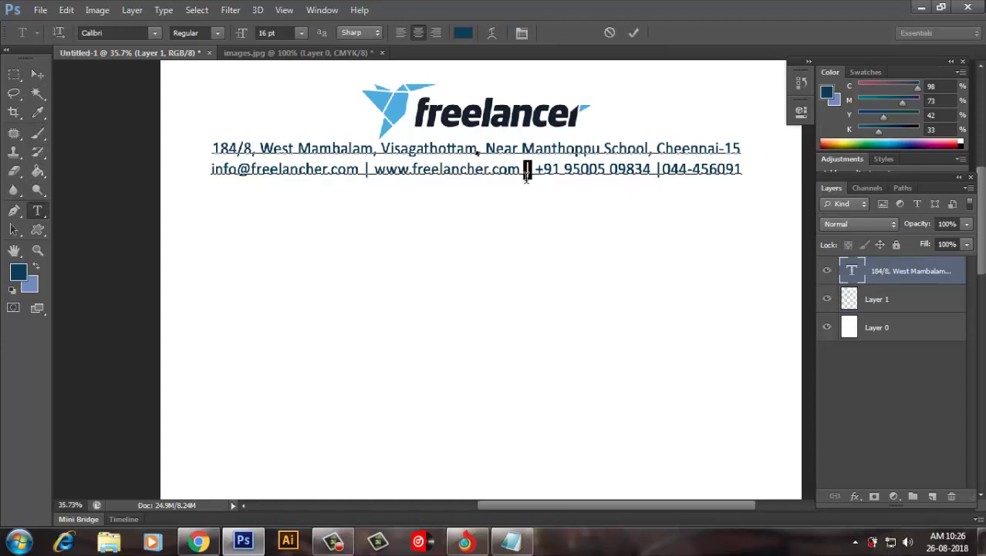
pyautogui.press('BackSpace')
pyautogui.press('Return')
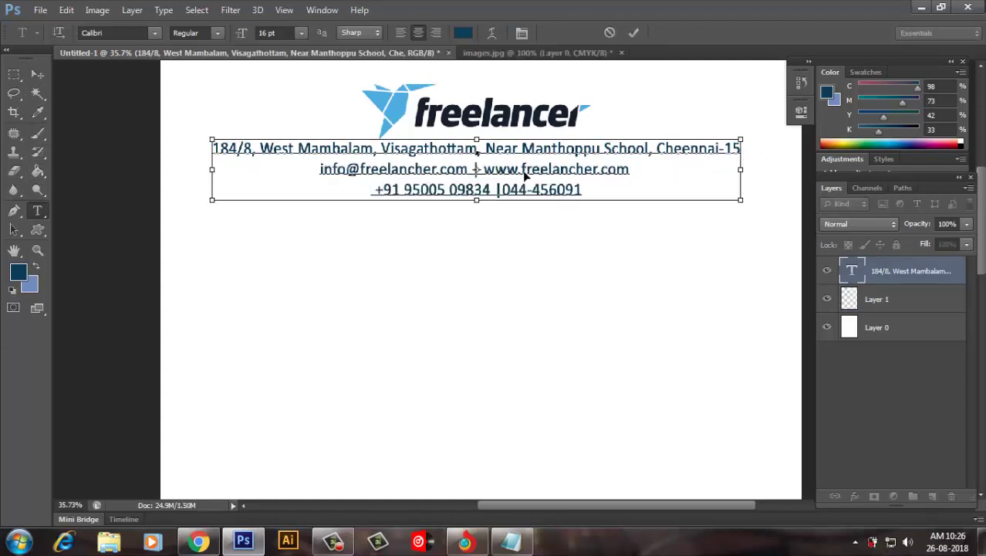
pyautogui.press('BackSpace')
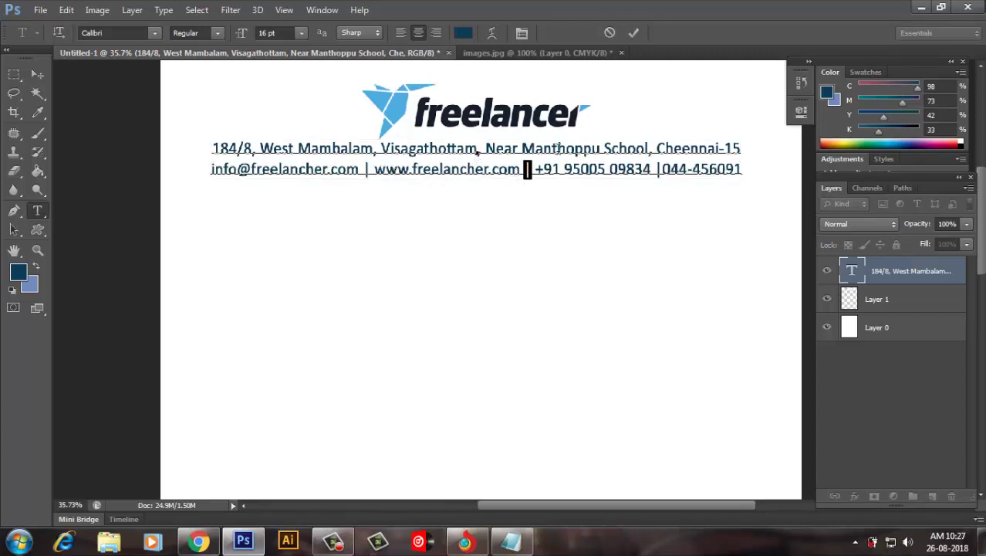
pyautogui.click(658, 150)
pyautogui.press('Return')
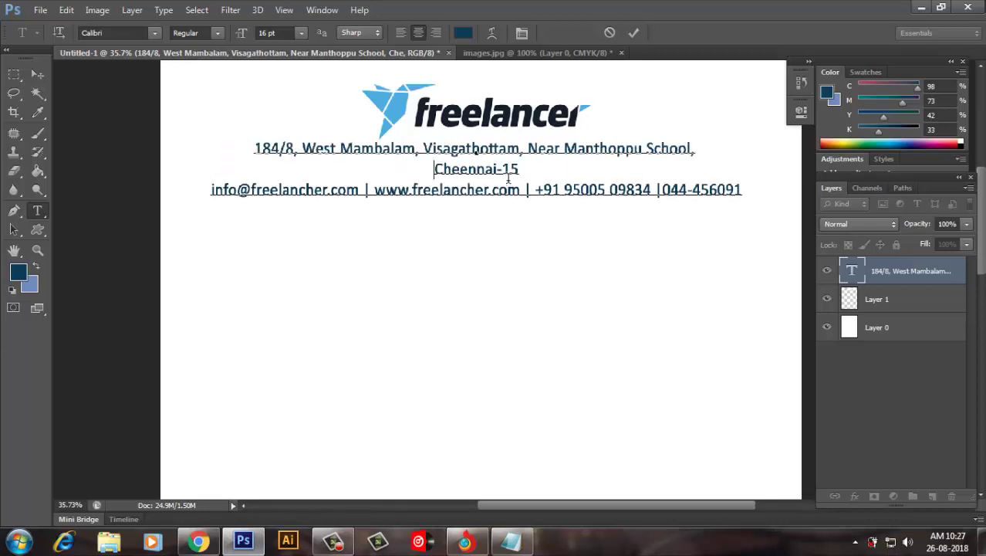
# - Add ', Tamilnadu, India' after the city and complete the PIN code as '600 01.'
pyautogui.click(497, 171)
pyautogui.write(', ')
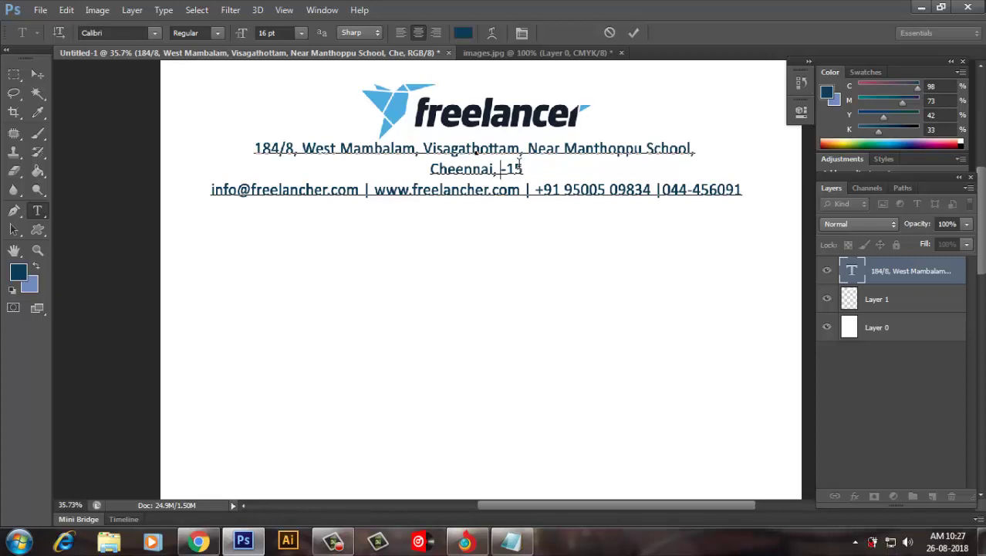
pyautogui.write('Tamil')
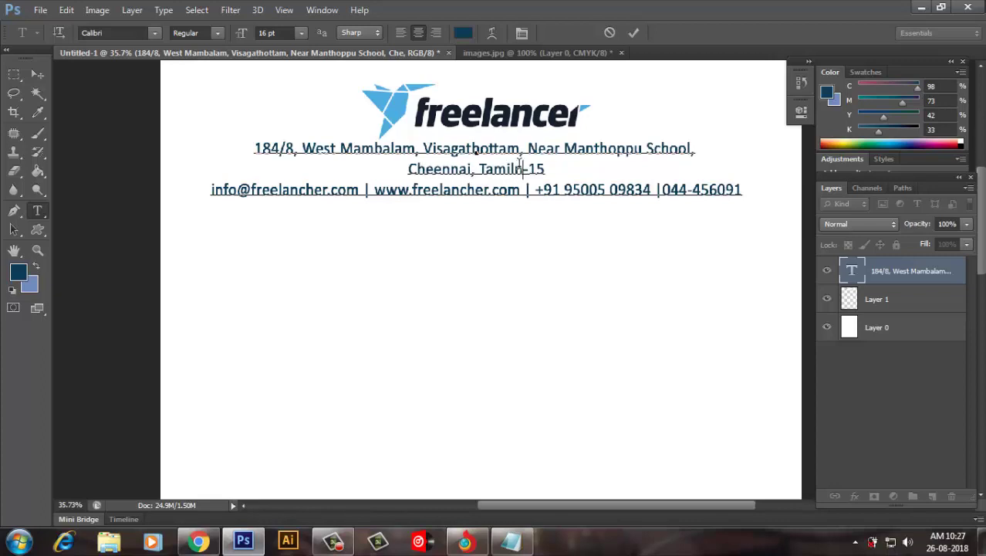
pyautogui.write('nadu')
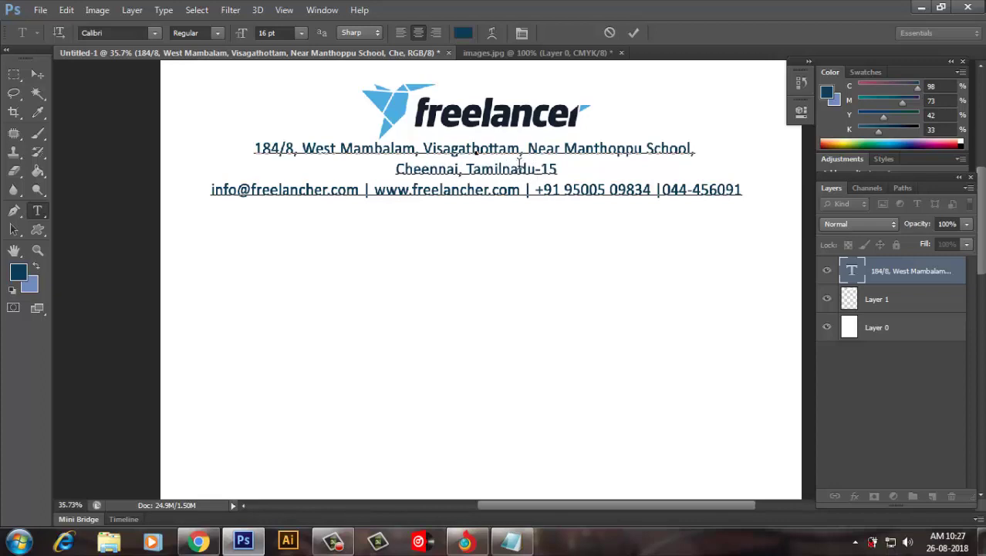
pyautogui.write(', Ind')
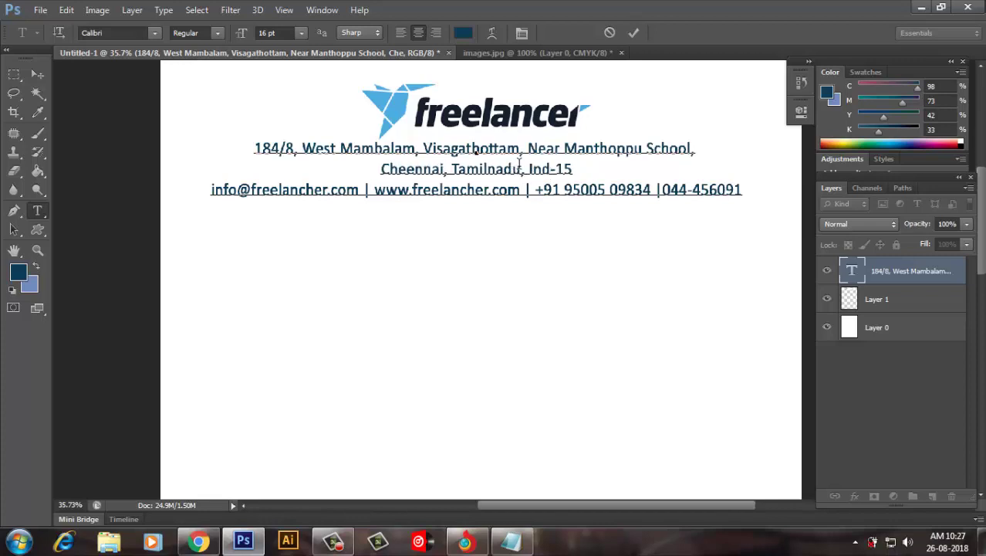
pyautogui.write('ia')
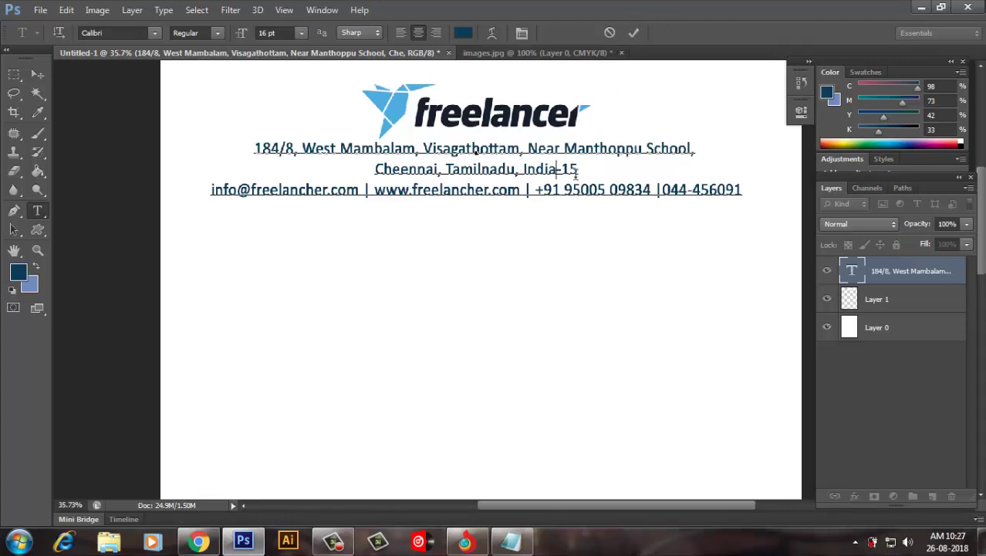
pyautogui.press('Right')
pyautogui.write('1')
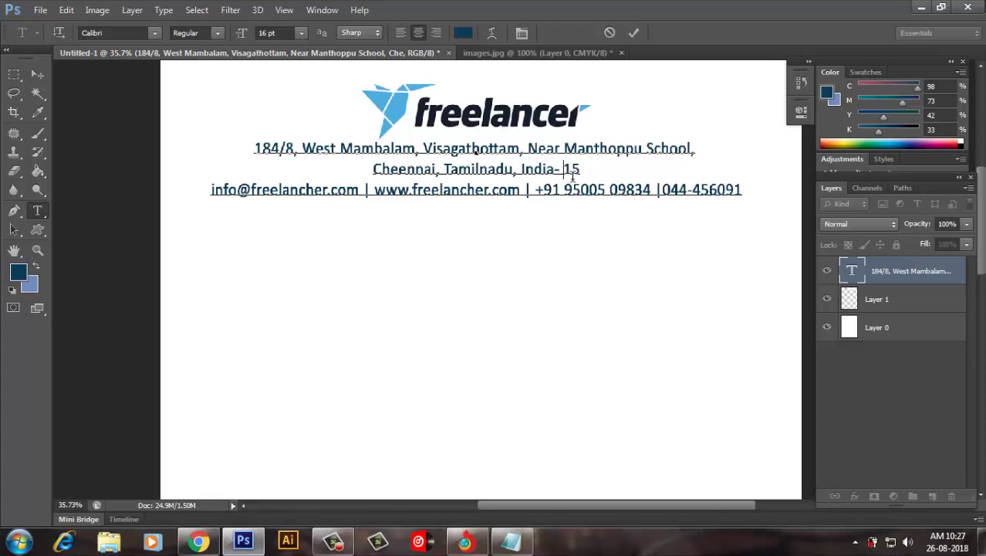
pyautogui.write('00')
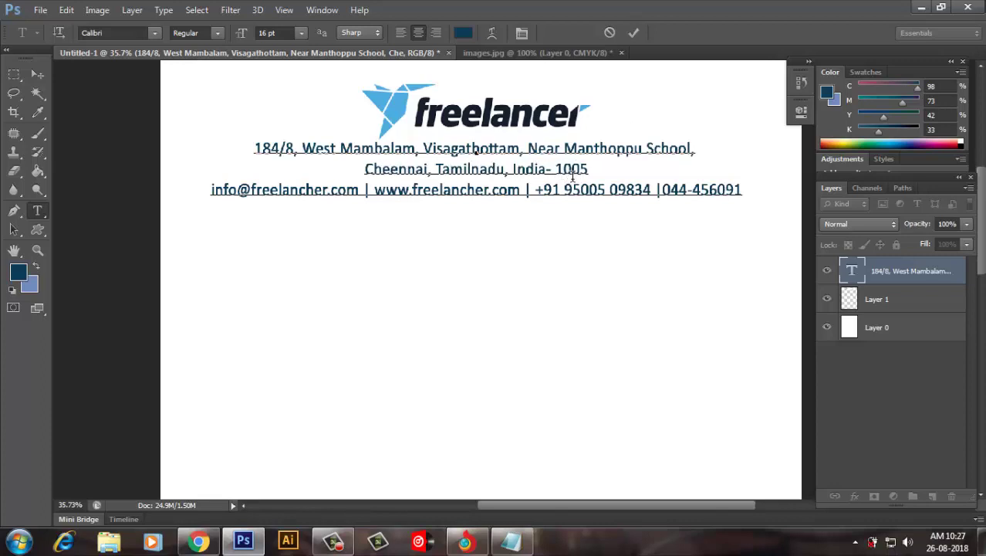
pyautogui.press('BackSpace')
pyautogui.press('BackSpace')
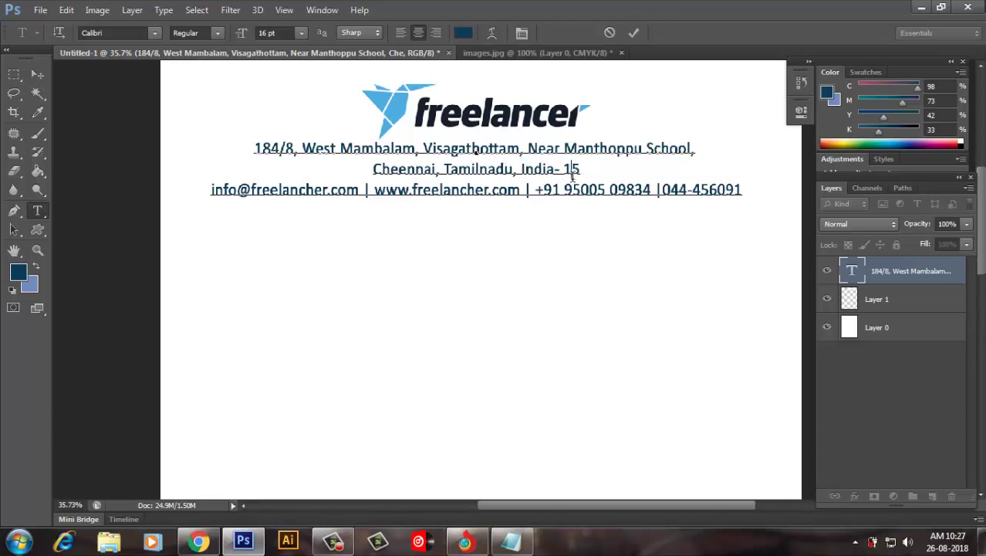
pyautogui.press('BackSpace')
pyautogui.press('BackSpace')
pyautogui.write('6')
pyautogui.write('00 0')
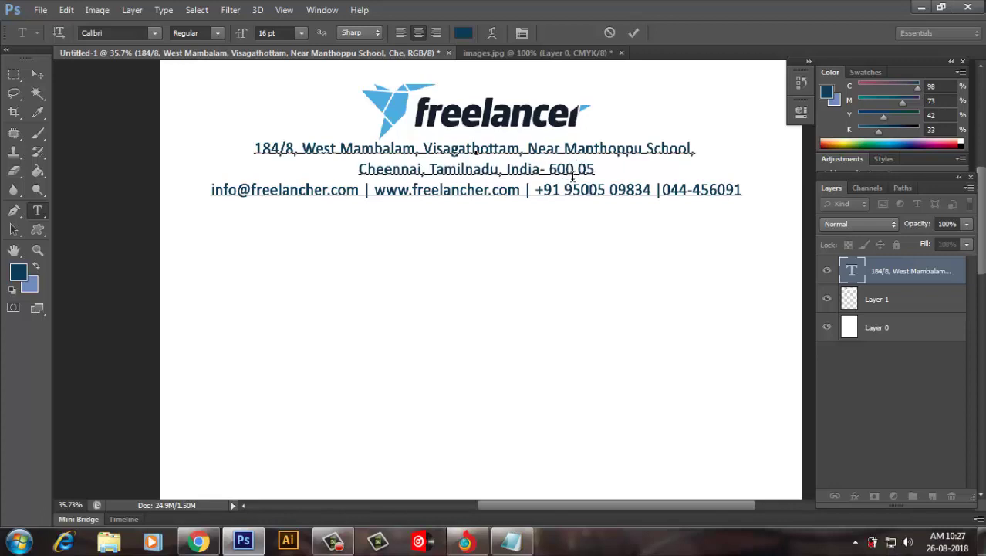
pyautogui.write('1')
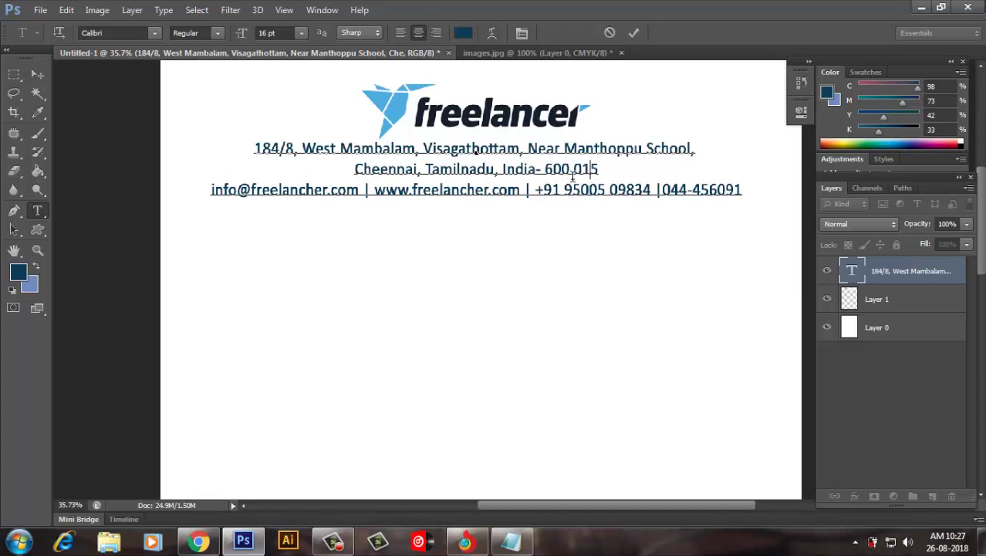
pyautogui.press('Right')
pyautogui.write('.')
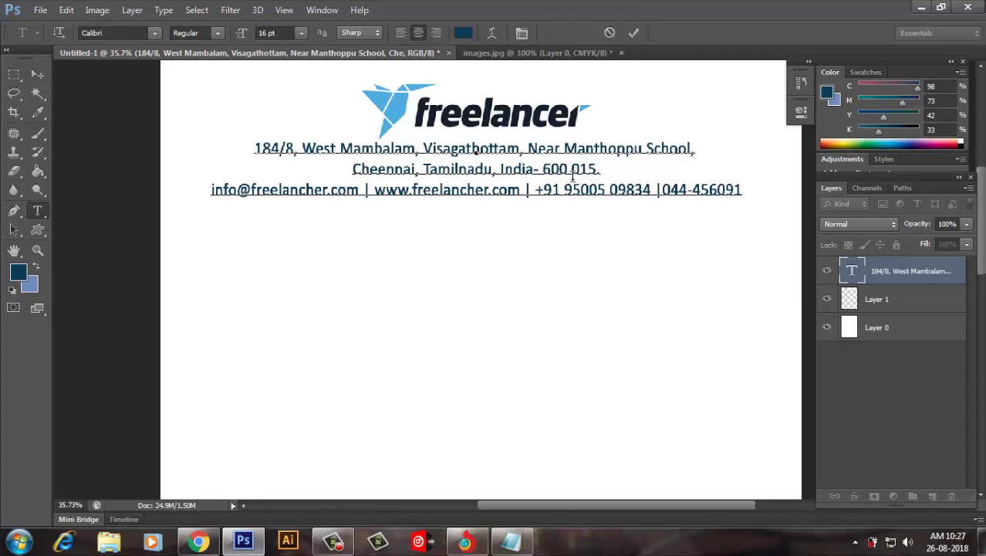
# - Commit the address text and add a new empty Layer 2
pyautogui.click(633, 31)
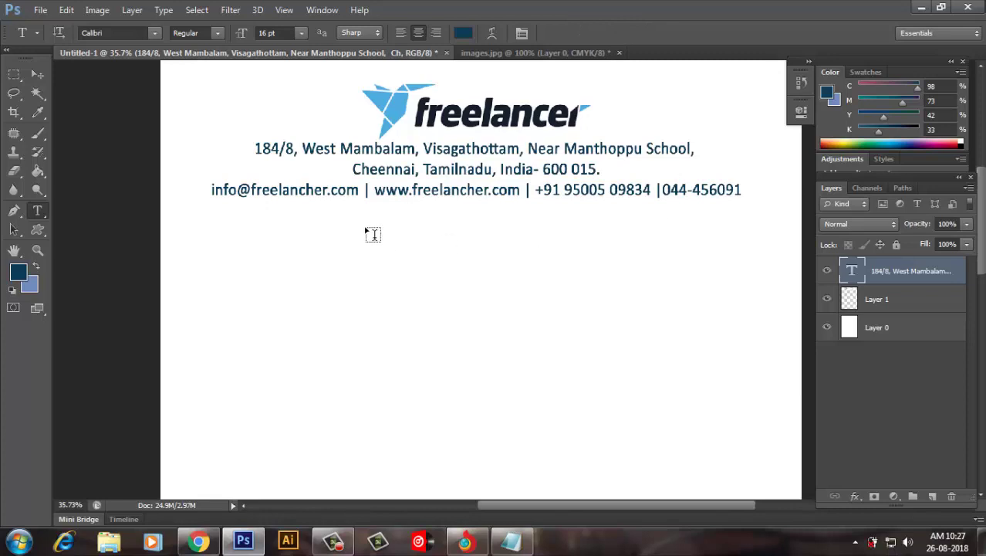
pyautogui.scroll(-2, 371, 228)
pyautogui.keyDown('alt'); pyautogui.scroll(-1, 370, 223); pyautogui.keyUp('alt')
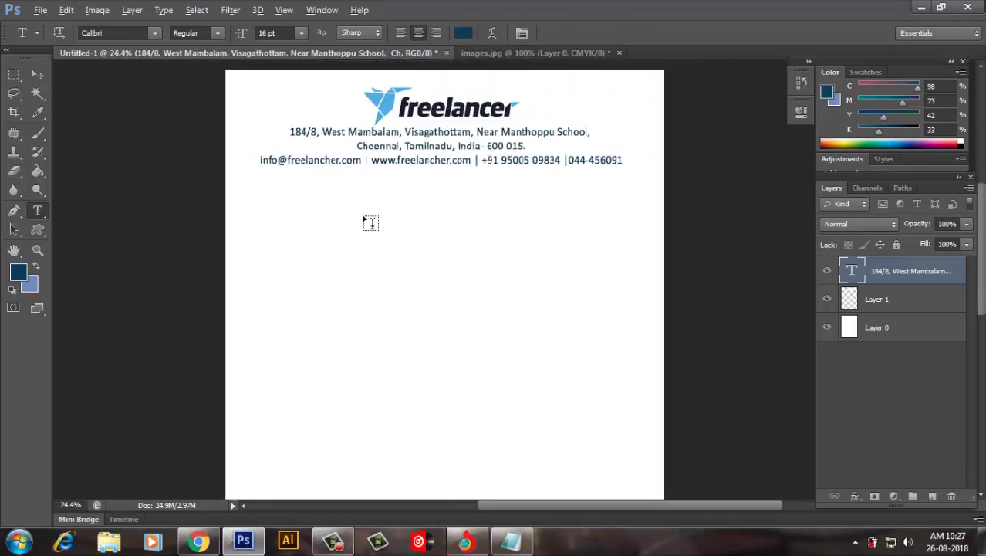
pyautogui.click(14, 74)
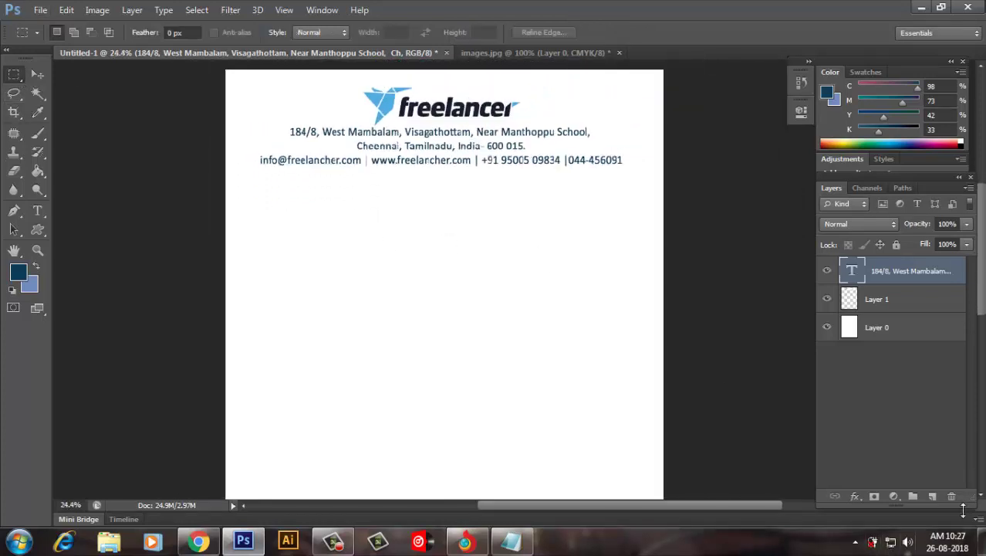
pyautogui.click(932, 497)
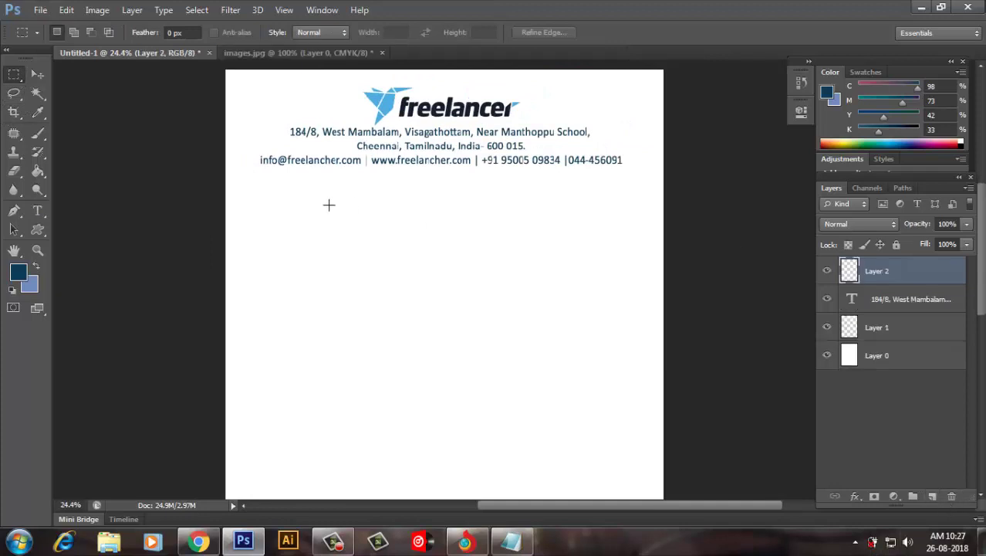
# - Fill a thin page-wide strip with dark blue under the contact line, nudged 20 px lower
pyautogui.moveTo(224, 166); pyautogui.dragTo(733, 169)
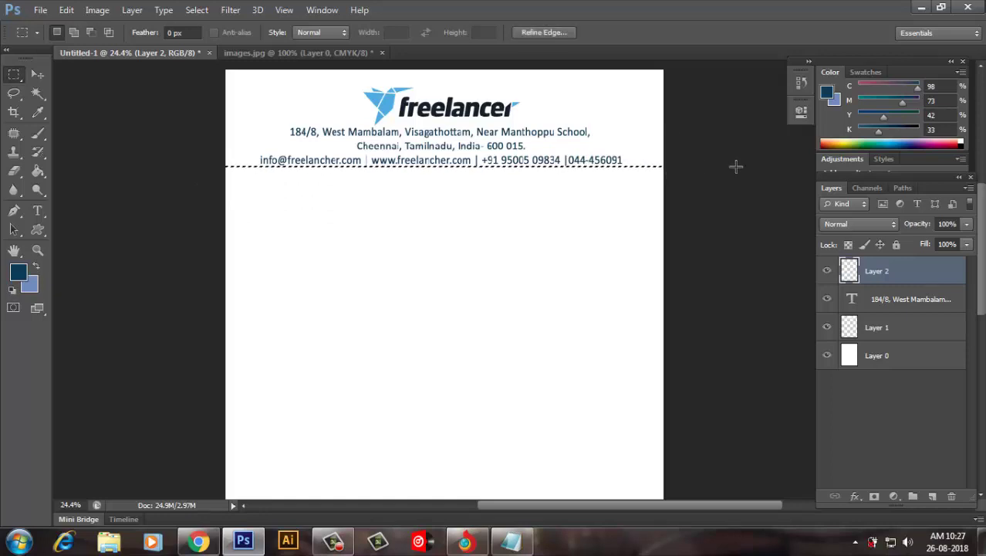
pyautogui.hotkey('alt', 'BackSpace')
pyautogui.hotkey('ctrl', 't')
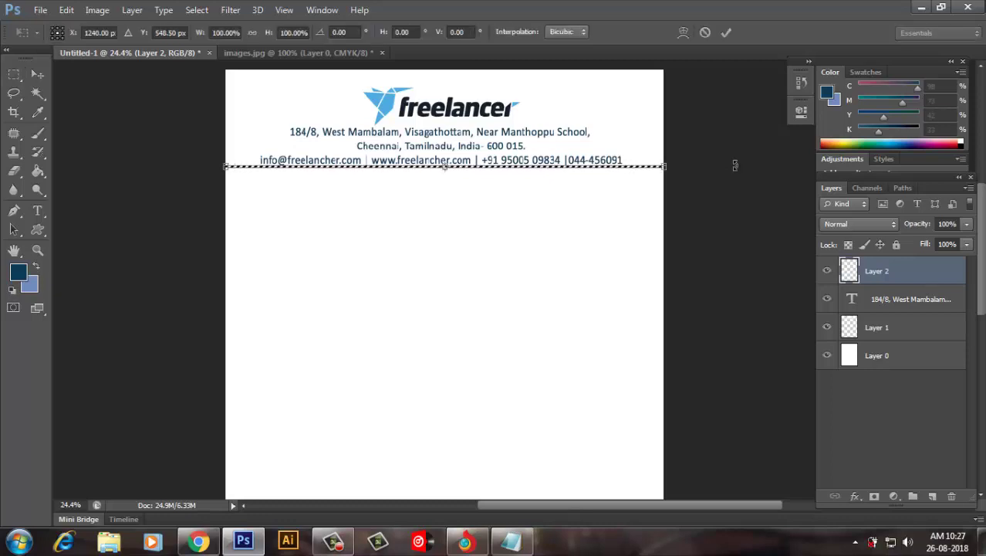
pyautogui.hotkey('shift', 'Down')
pyautogui.hotkey('shift', 'Down')
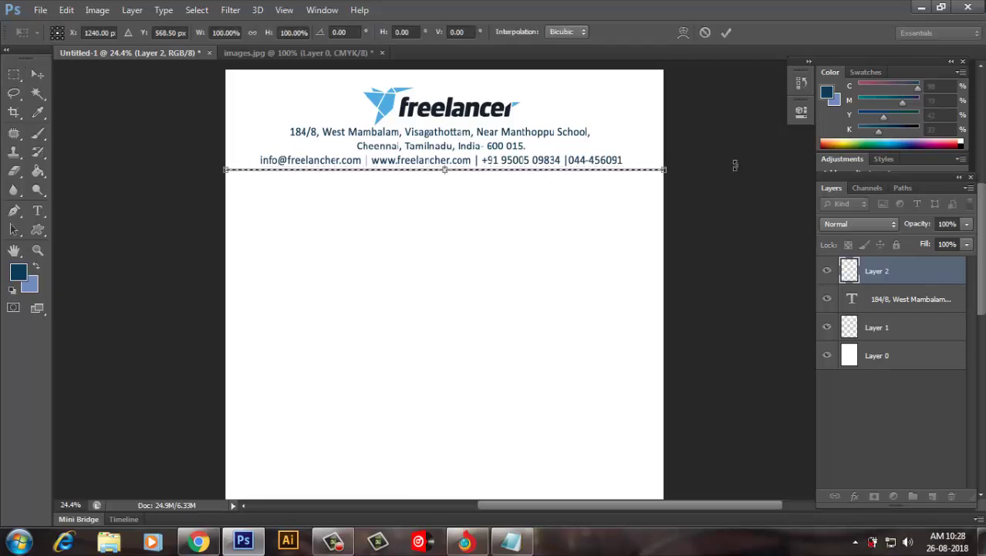
pyautogui.press('Return')
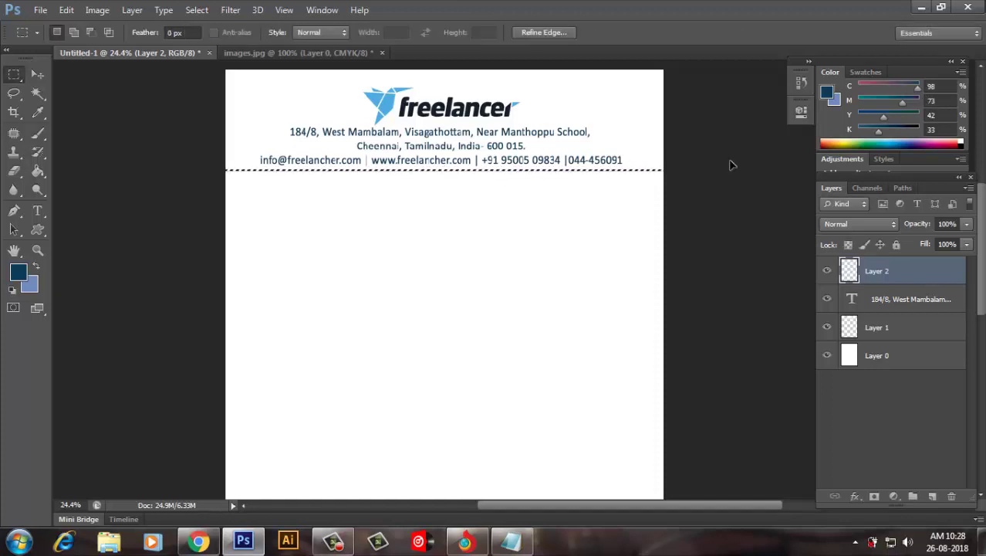
# - Duplicate the blue line and shift the copy down to form a double rule
pyautogui.hotkey('ctrl', 'j')
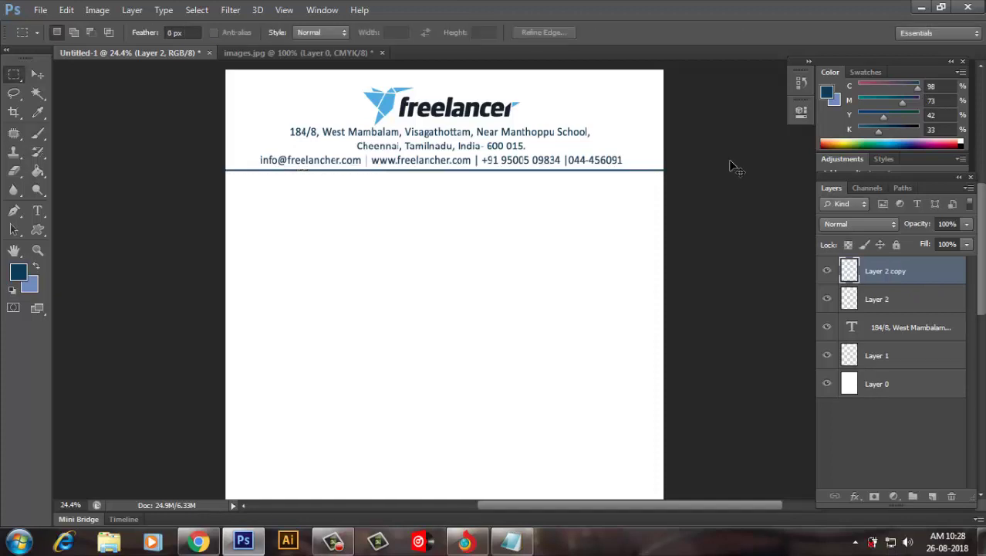
pyautogui.press('v')
pyautogui.hotkey('shift', 'Down')
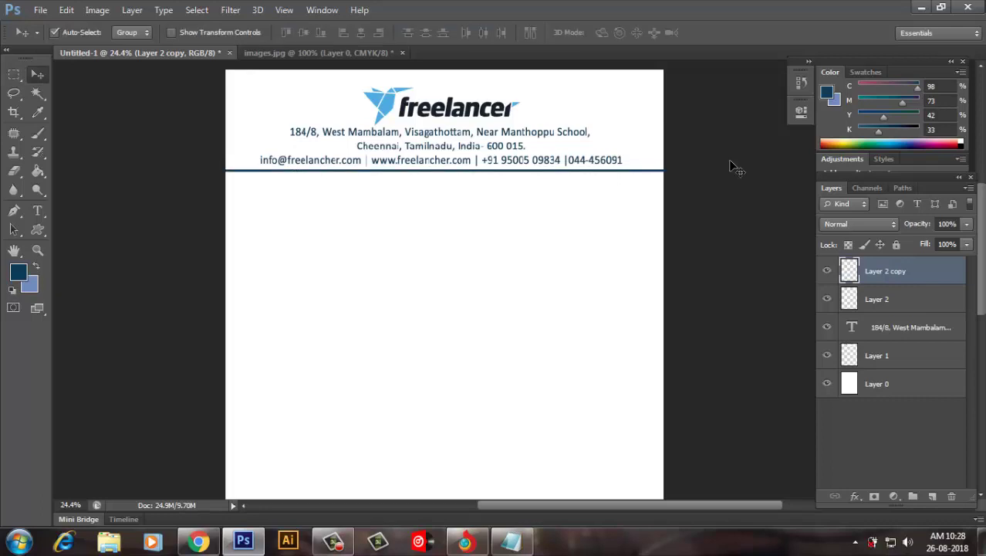
pyautogui.hotkey('shift', 'Down')
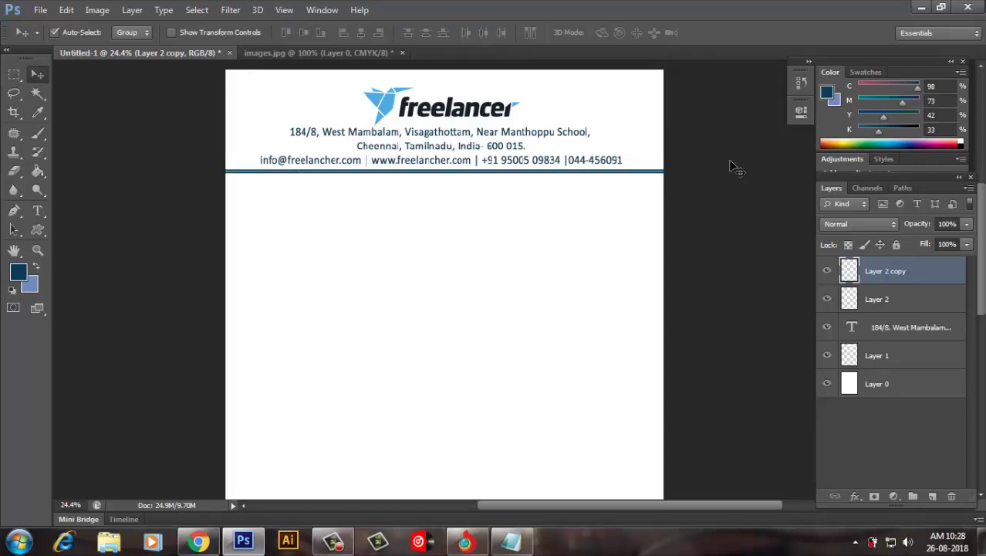
pyautogui.scroll(-1, 694, 232)
# - Duplicate the logo layer and move the copy down to the page centre
pyautogui.click(887, 356)
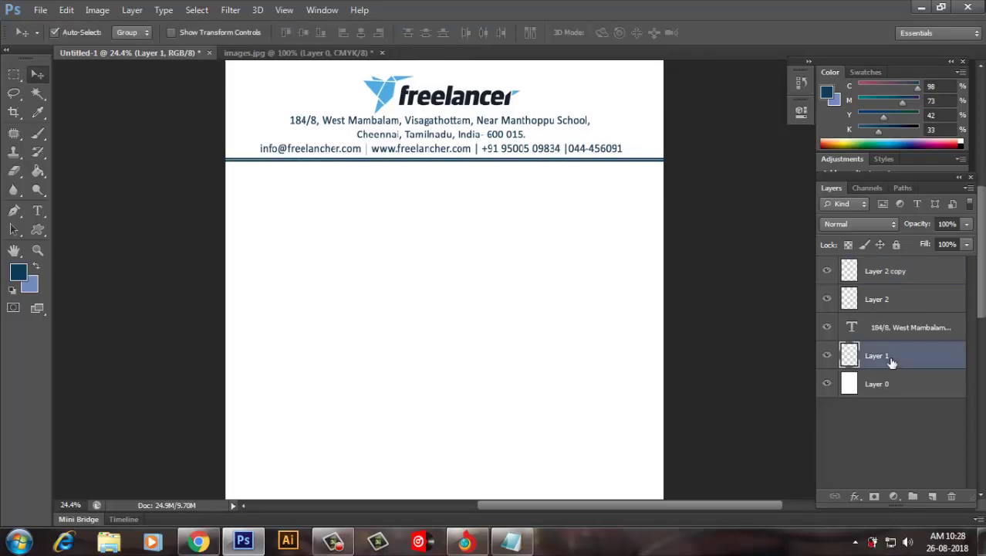
pyautogui.hotkey('ctrl', 'j')
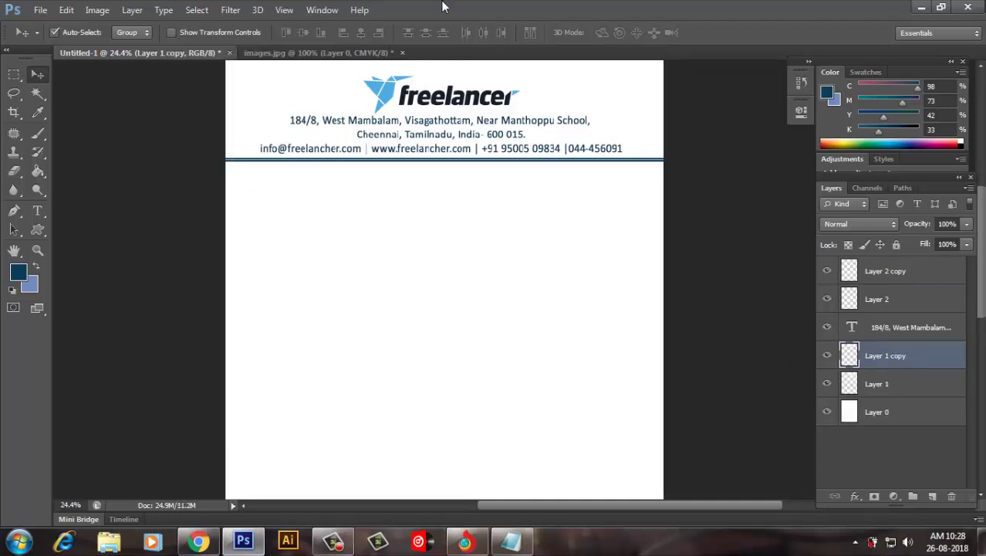
pyautogui.moveTo(413, 101); pyautogui.dragTo(403, 362)
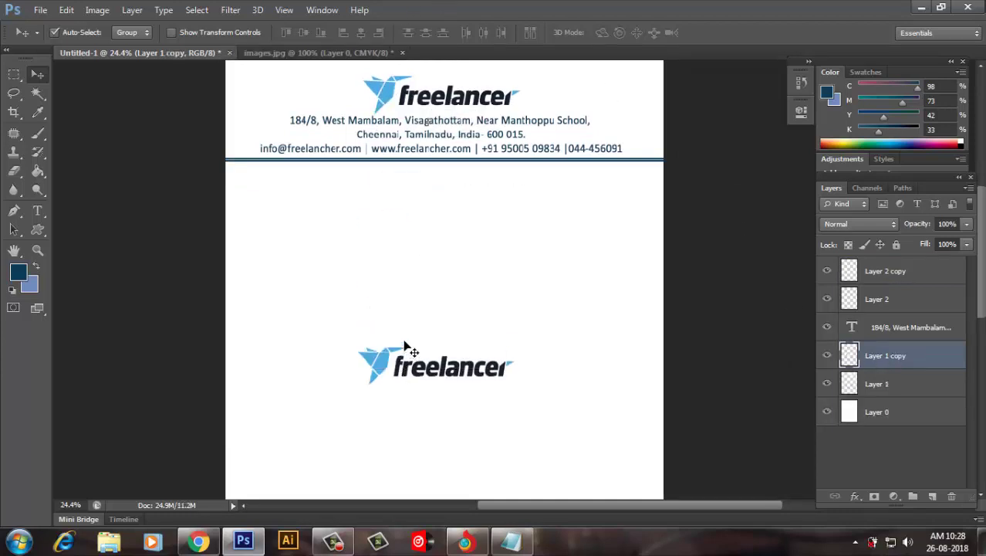
pyautogui.hotkey('ctrl', '-')
pyautogui.hotkey('ctrl', '-')
pyautogui.scroll(1, 571, 396)
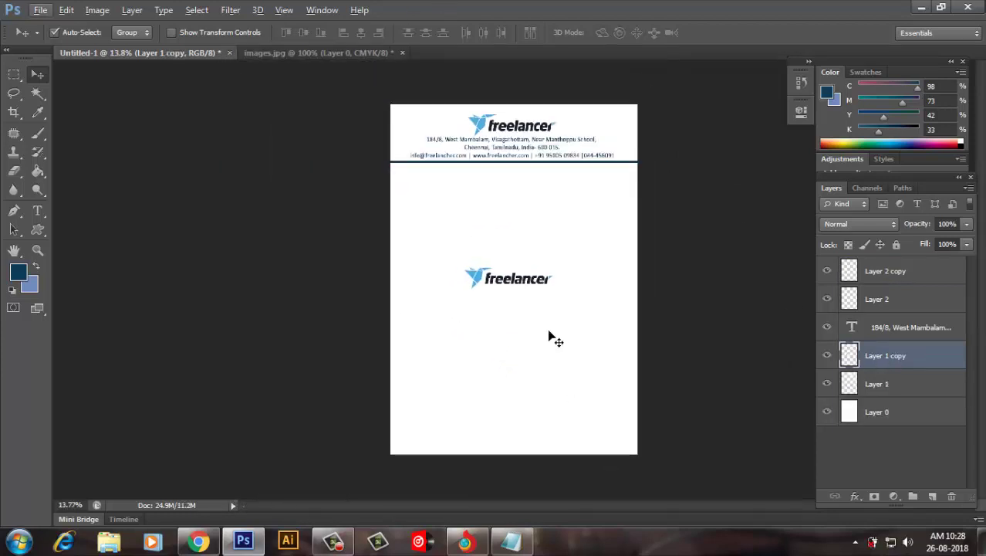
pyautogui.moveTo(515, 280); pyautogui.dragTo(517, 291)
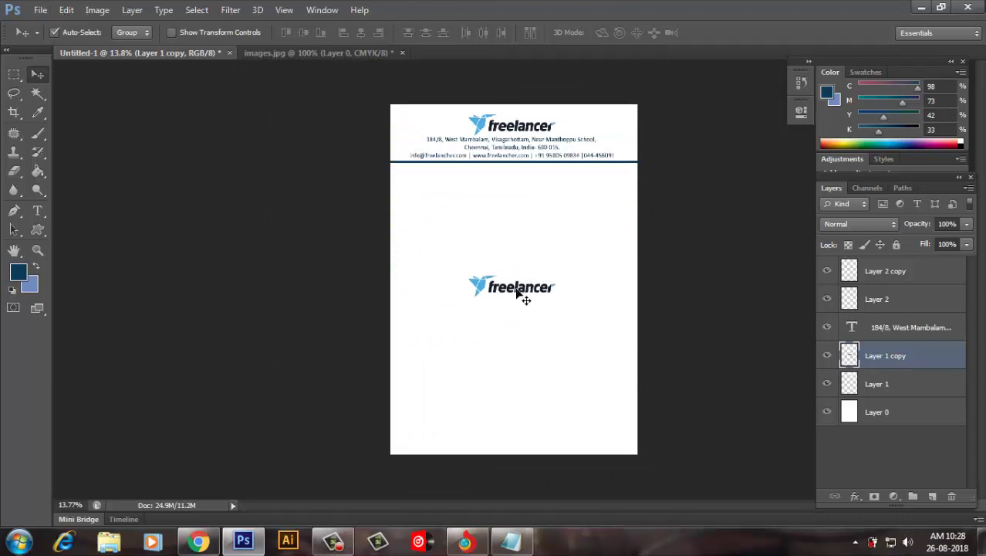
# - Rotate the logo copy to about -51.75° and scale it up to roughly 251%
pyautogui.hotkey('ctrl', 't')
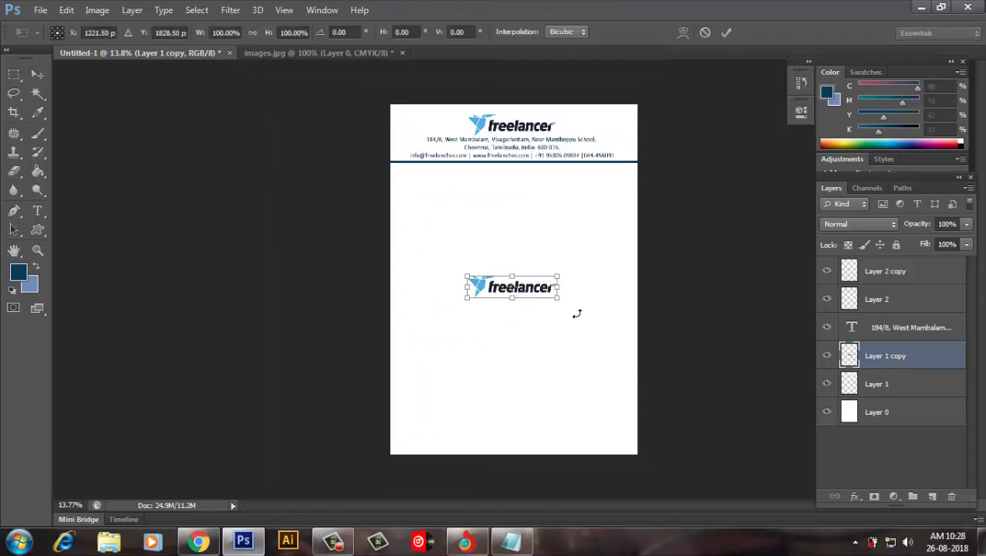
pyautogui.moveTo(577, 313); pyautogui.dragTo(569, 259)
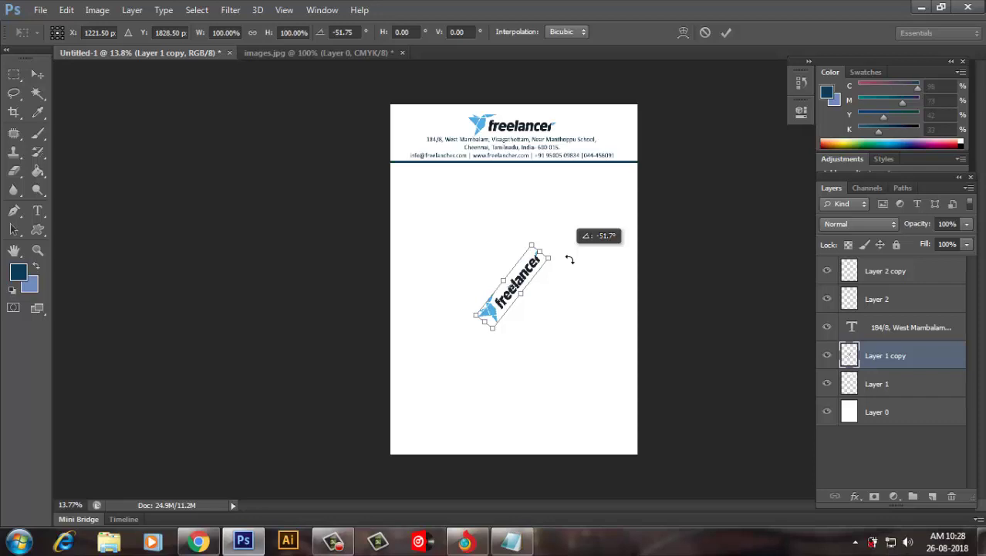
pyautogui.click(724, 35)
pyautogui.hotkey('ctrl', 't')
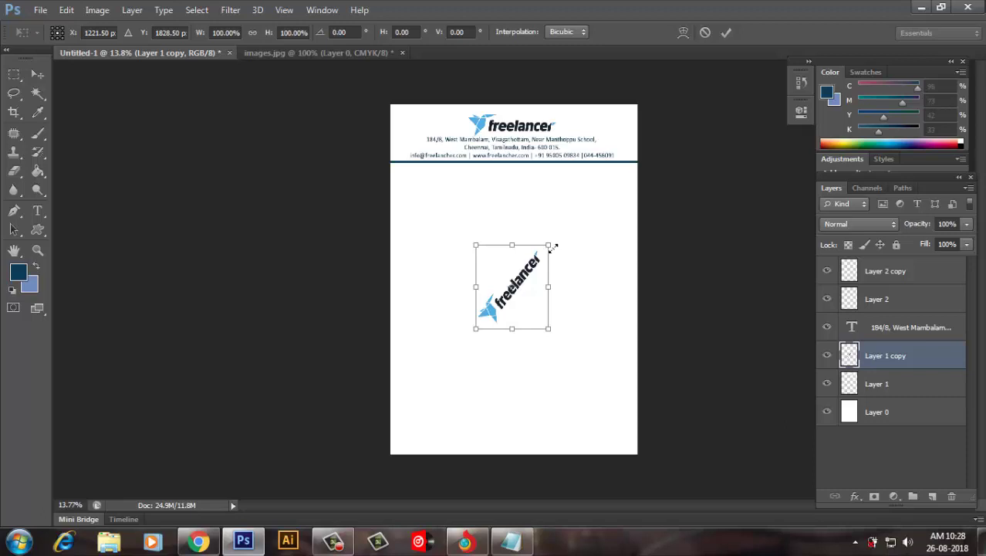
pyautogui.moveTo(552, 247); pyautogui.dragTo(624, 200)
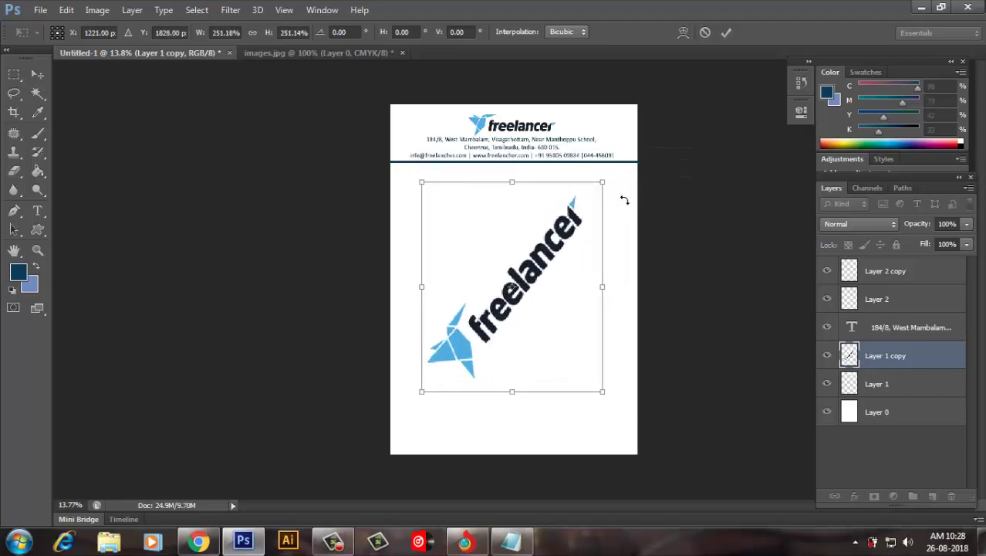
pyautogui.click(727, 34)
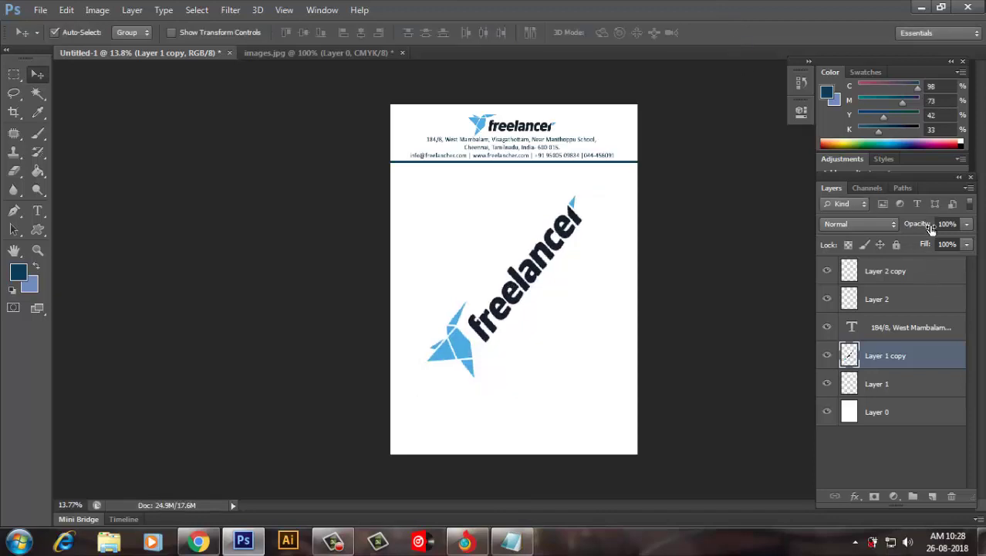
# - Set Layer 1 copy's opacity to 43%, then deselect the layer
pyautogui.moveTo(932, 228); pyautogui.dragTo(889, 232)
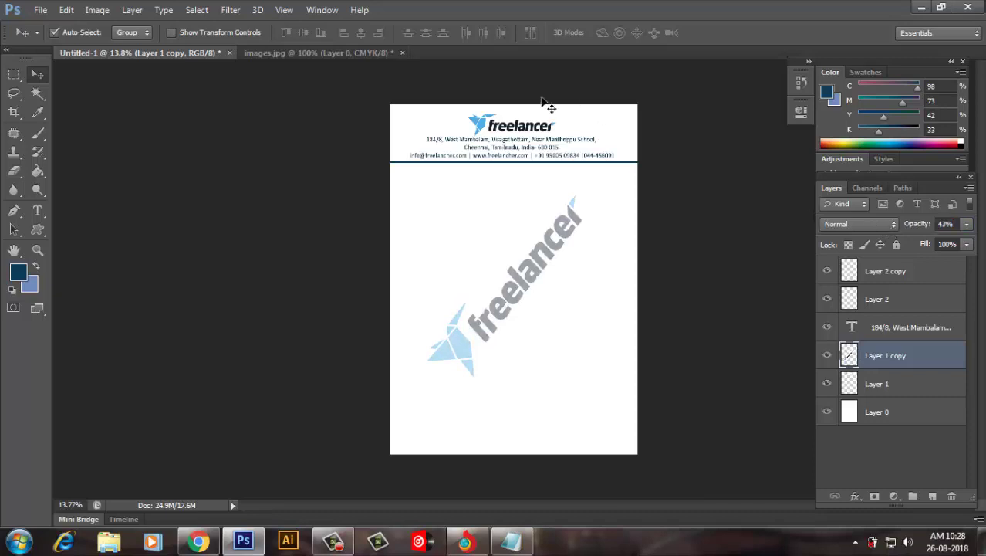
pyautogui.click(615, 75)
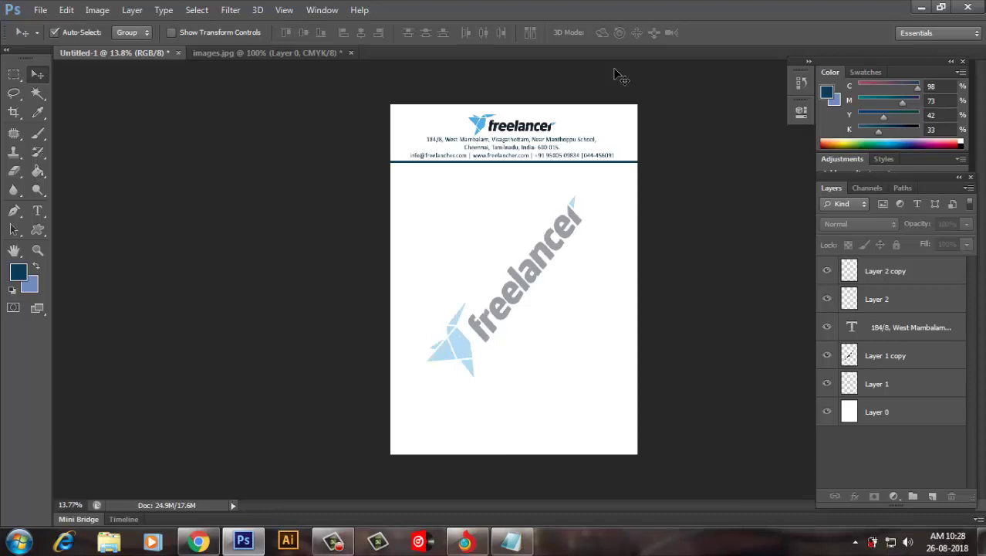
# - Stamp all visible content into a new layer and hide every layer above Layer 1
pyautogui.click(928, 276)
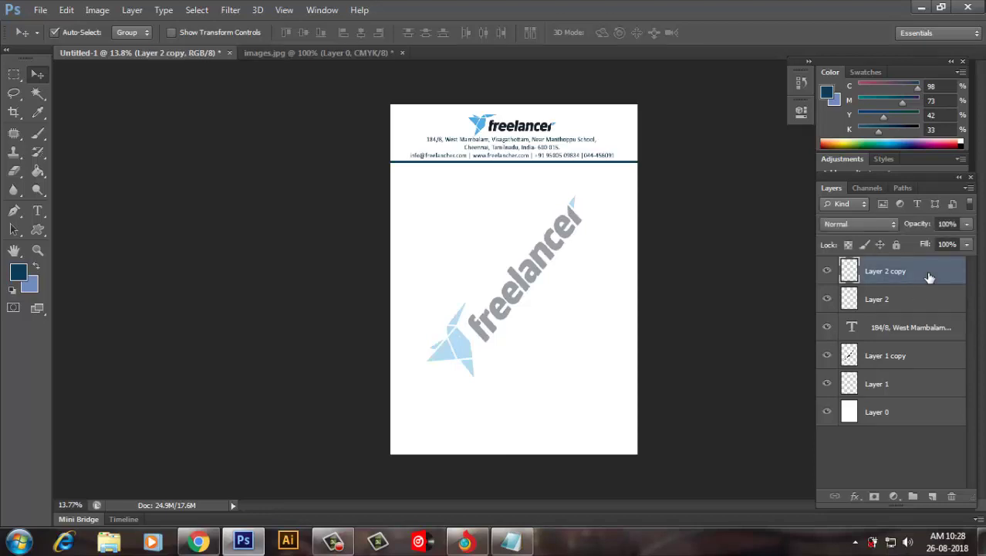
pyautogui.hotkey('ctrl', 'shift', 'alt', 'e')
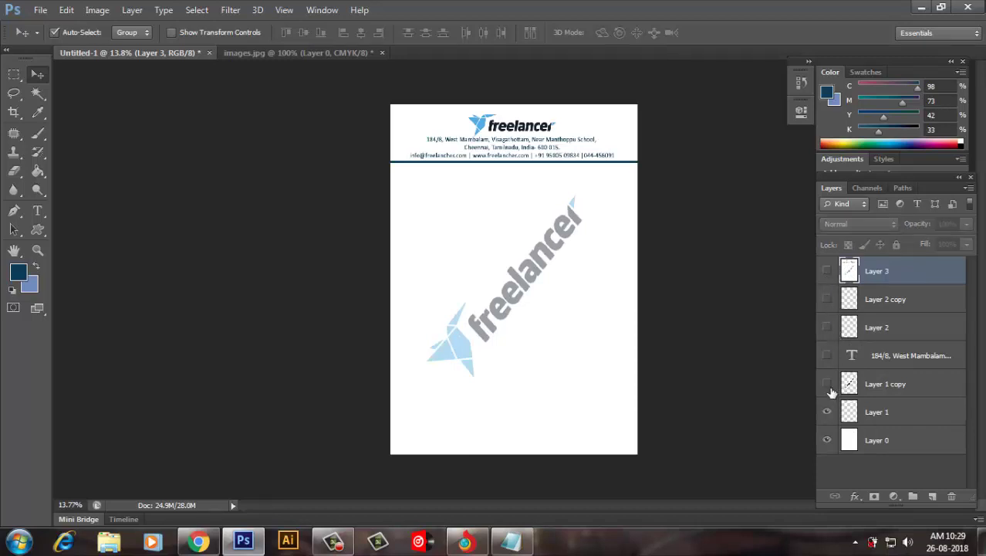
pyautogui.moveTo(832, 306); pyautogui.dragTo(833, 420)
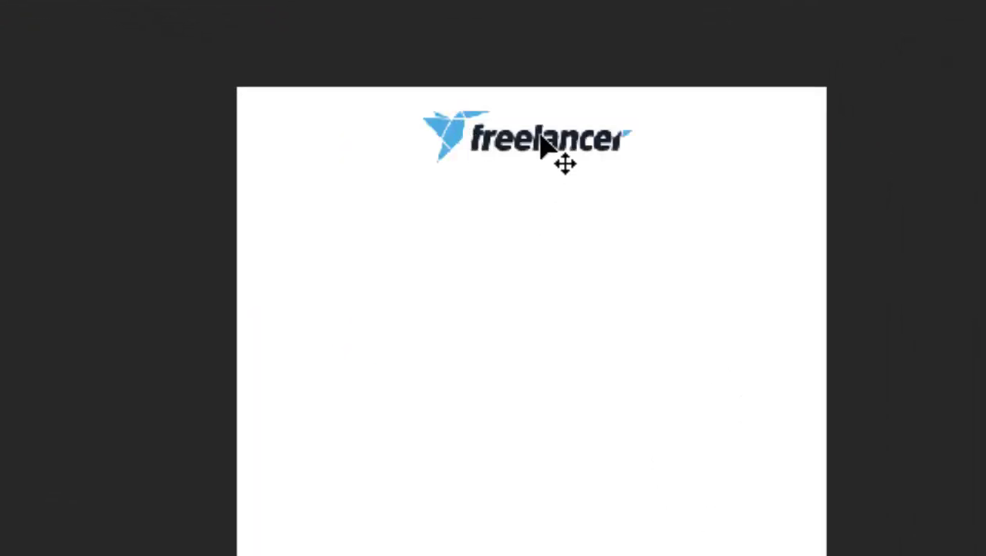
# - Resize the header logo to about 8.09 × 1.95 cm and place it top-left
pyautogui.moveTo(542, 143); pyautogui.dragTo(379, 145)
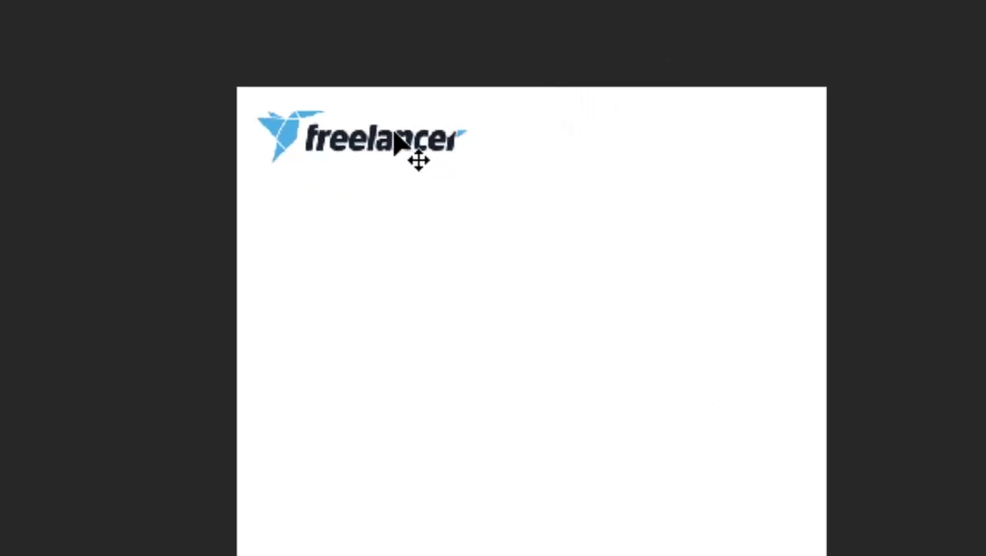
pyautogui.hotkey('ctrl', 't')
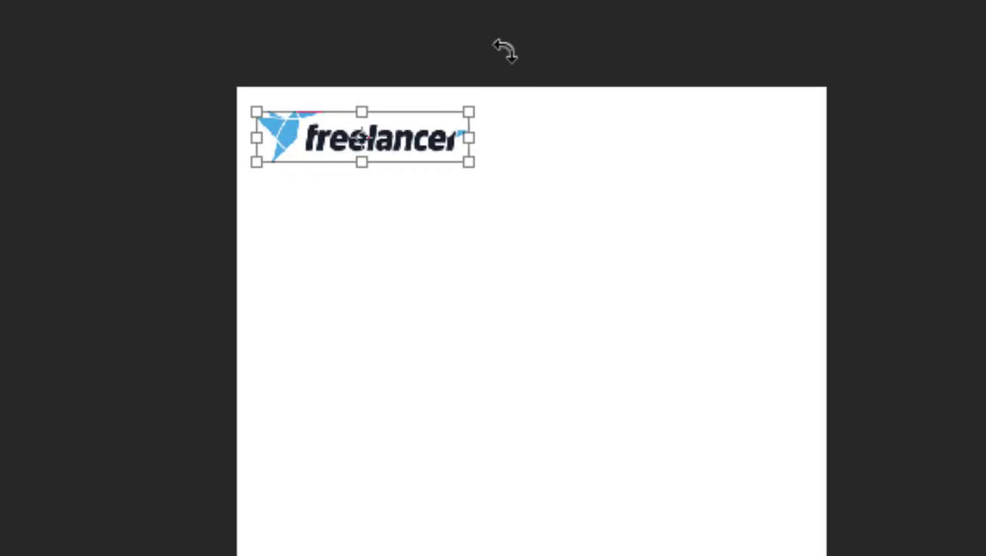
pyautogui.hotkey('ctrl', '+')
pyautogui.moveTo(446, 96); pyautogui.dragTo(461, 115)
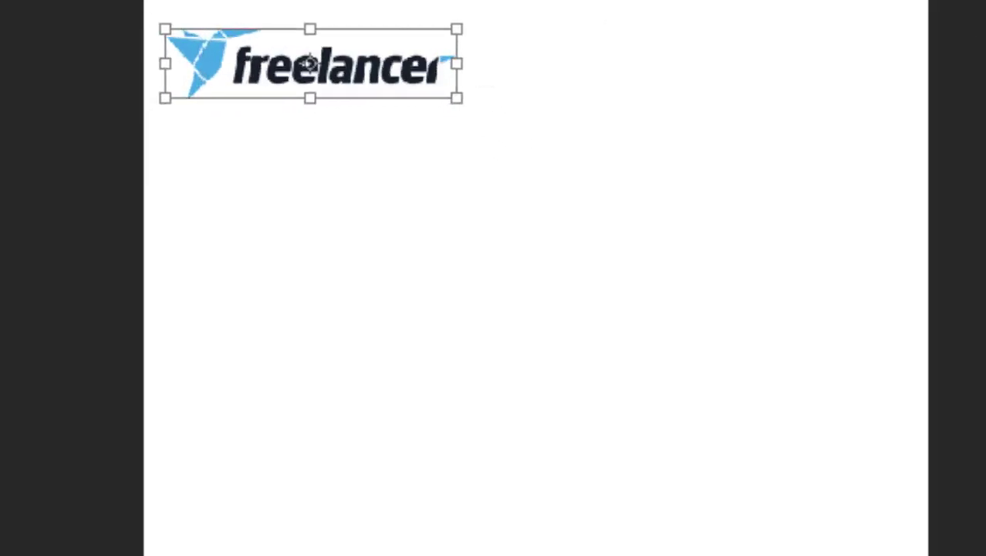
pyautogui.press('Return')
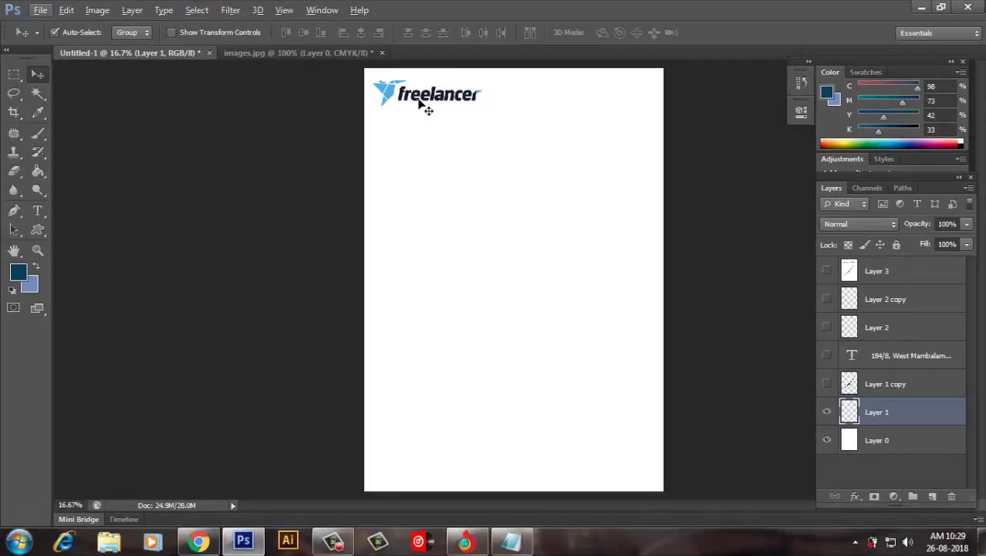
pyautogui.moveTo(425, 103); pyautogui.dragTo(425, 104)
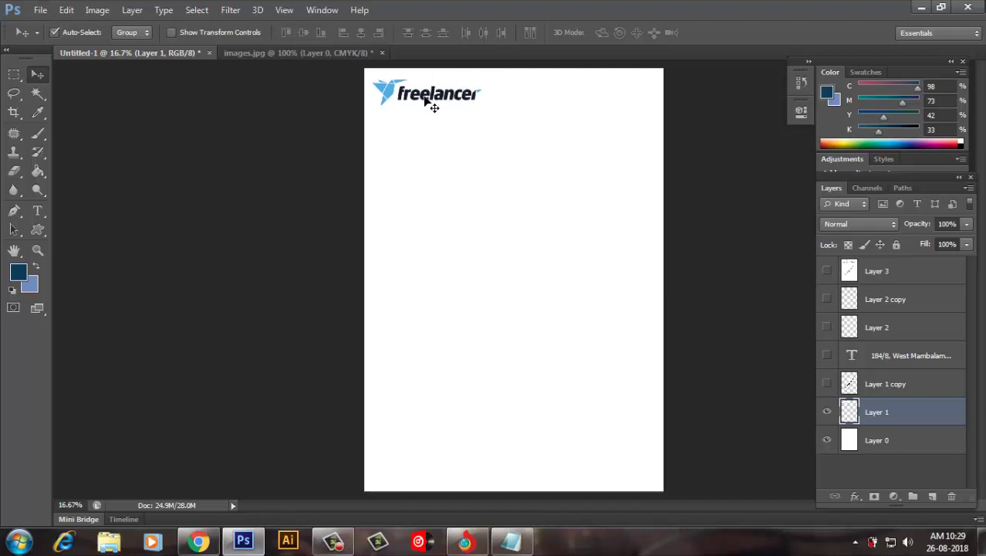
# - Show the watermark and address text, and move the address text to the page bottom
pyautogui.click(827, 299)
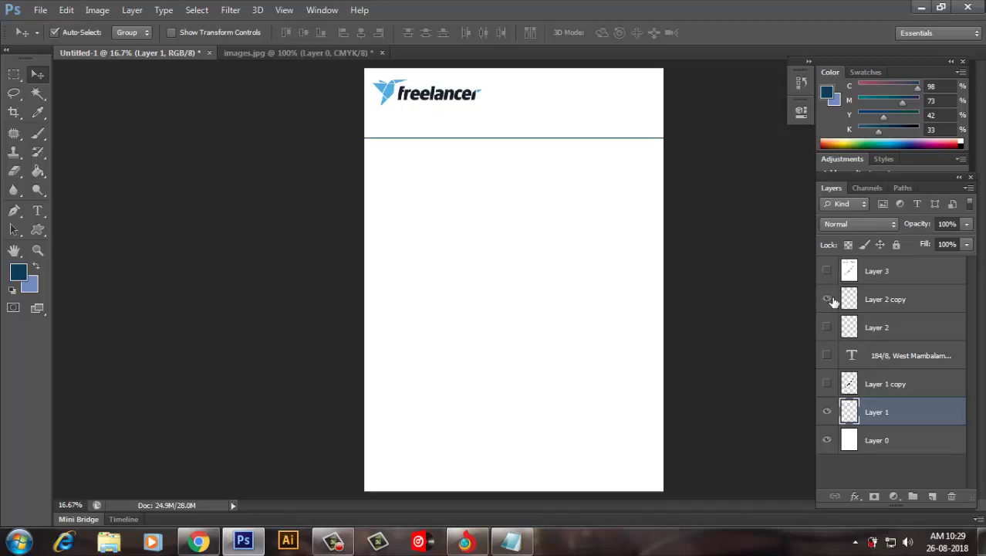
pyautogui.click(826, 299)
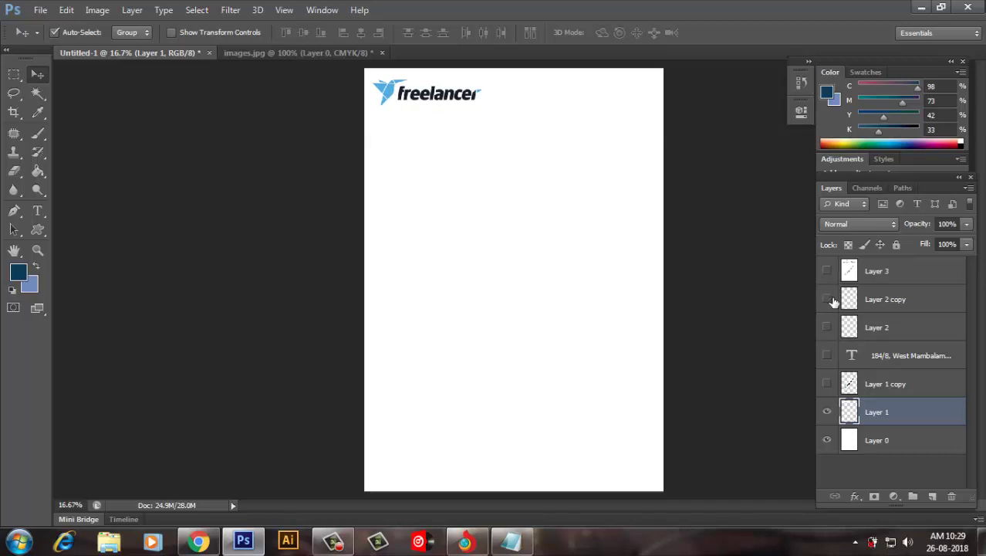
pyautogui.click(827, 383)
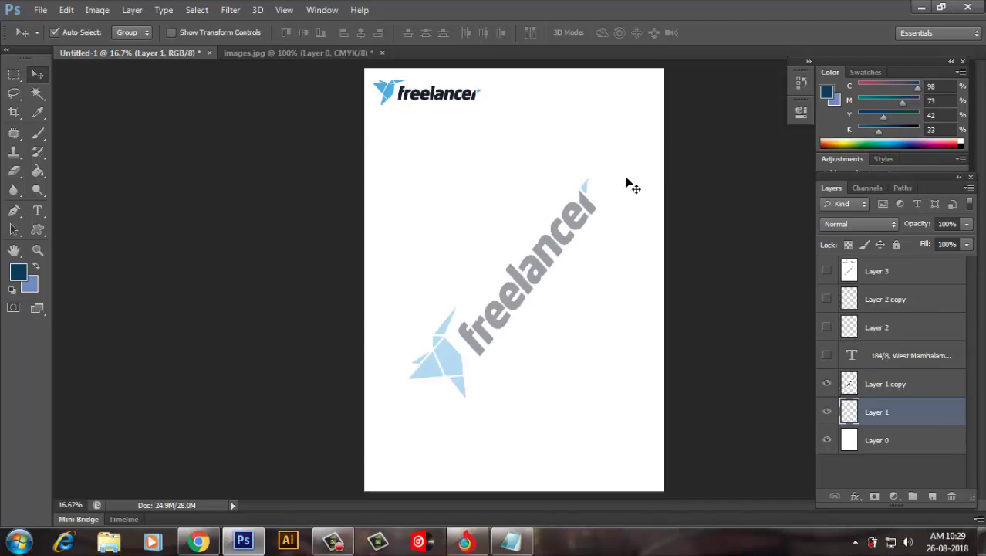
pyautogui.click(827, 355)
pyautogui.moveTo(507, 139); pyautogui.dragTo(508, 177)
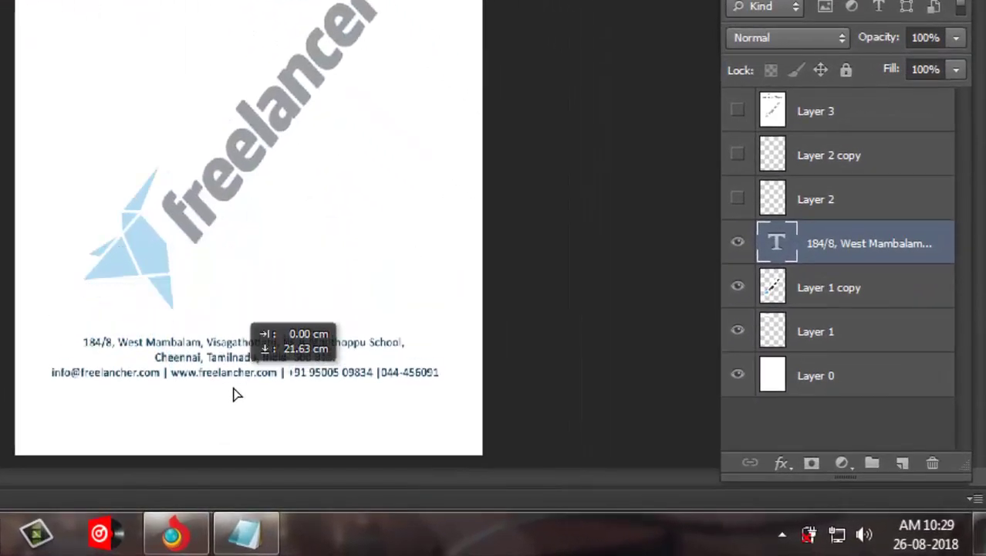
pyautogui.moveTo(470, 149); pyautogui.dragTo(469, 463)
pyautogui.moveTo(235, 419); pyautogui.dragTo(238, 448)
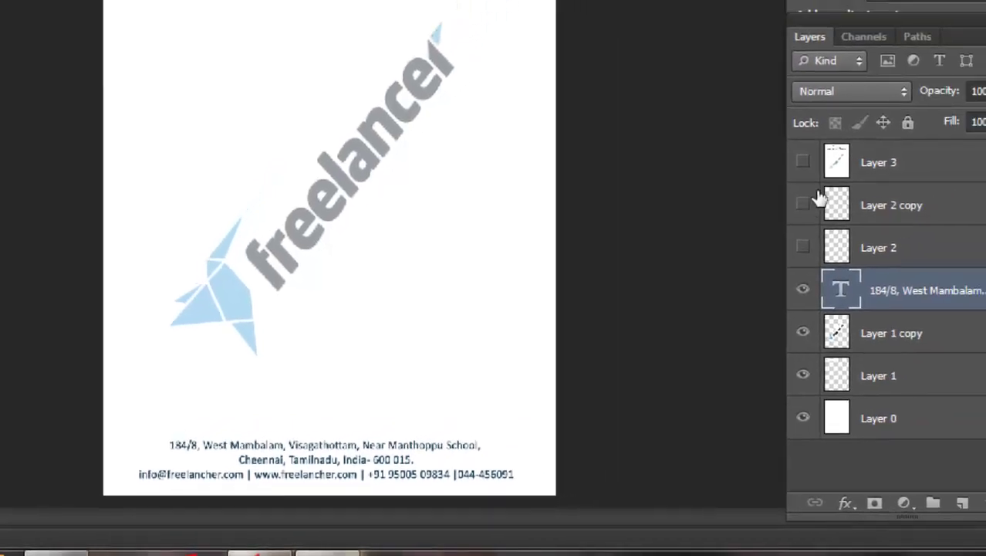
# - Show both blue line layers and move the double rule down just above the footer text
pyautogui.click(803, 205)
pyautogui.click(803, 164)
pyautogui.click(804, 163)
pyautogui.click(803, 247)
pyautogui.click(929, 255)
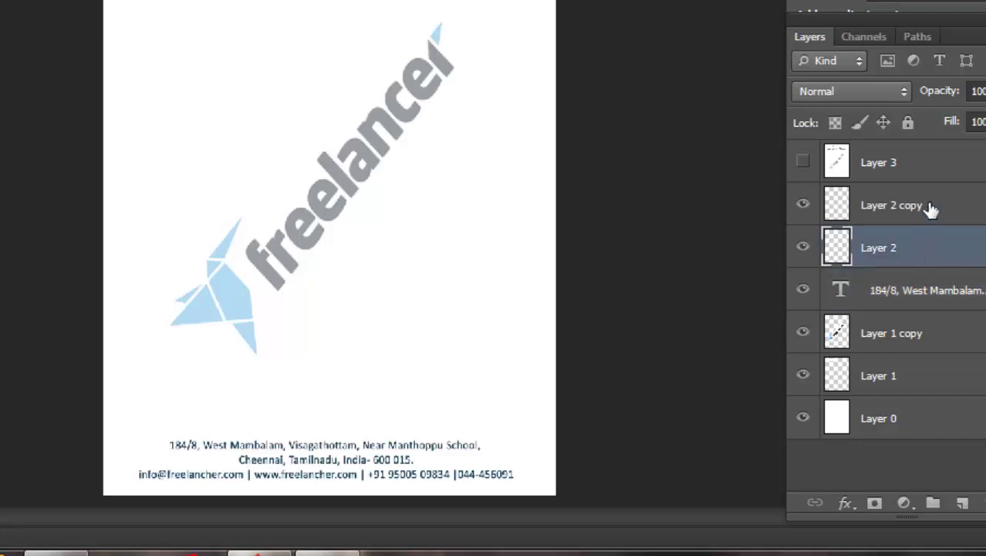
pyautogui.keyDown('shift'); pyautogui.click(930, 207); pyautogui.keyUp('shift')
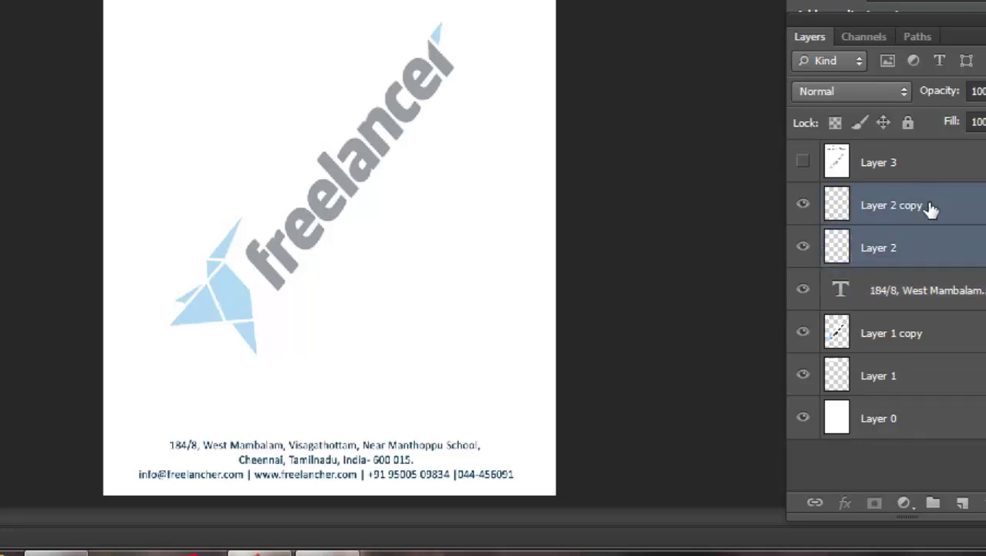
pyautogui.hotkey('shift', 'Down')
pyautogui.hotkey('shift', 'Down')
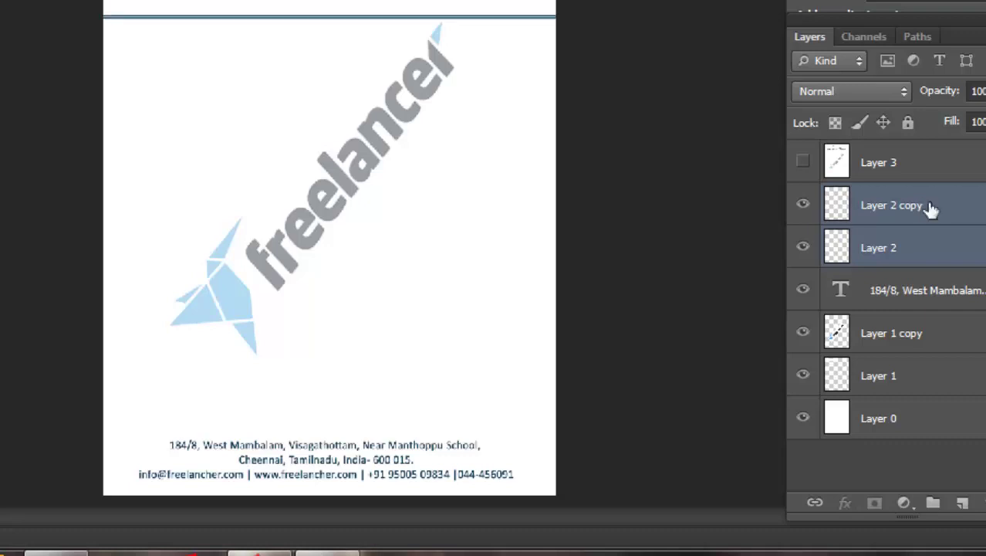
pyautogui.hotkey('shift', 'Down')
pyautogui.hotkey('shift', 'Down')
pyautogui.hotkey('shift', 'Down')
pyautogui.hotkey('shift', 'Down')
pyautogui.hotkey('shift', 'Down')
pyautogui.hotkey('shift', 'Down')
pyautogui.hotkey('shift', 'Down')
pyautogui.hotkey('shift', 'Down')
pyautogui.hotkey('shift', 'Down')
pyautogui.hotkey('shift', 'Down')
pyautogui.hotkey('shift', 'Down')
pyautogui.hotkey('shift', 'Down')
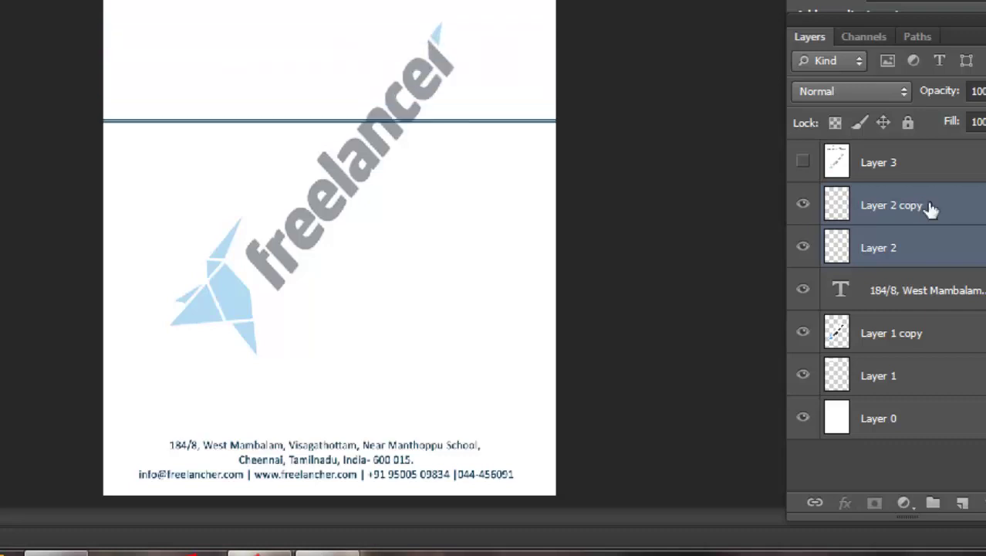
pyautogui.hotkey('shift', 'Down')
pyautogui.hotkey('shift', 'Down')
pyautogui.hotkey('shift', 'Down')
pyautogui.hotkey('shift', 'Down')
pyautogui.hotkey('shift', 'Down')
pyautogui.hotkey('shift', 'Down')
pyautogui.hotkey('shift', 'Down')
pyautogui.hotkey('shift', 'Down')
pyautogui.hotkey('shift', 'Down')
pyautogui.hotkey('shift', 'Down')
pyautogui.hotkey('shift', 'Down')
pyautogui.hotkey('shift', 'Down')
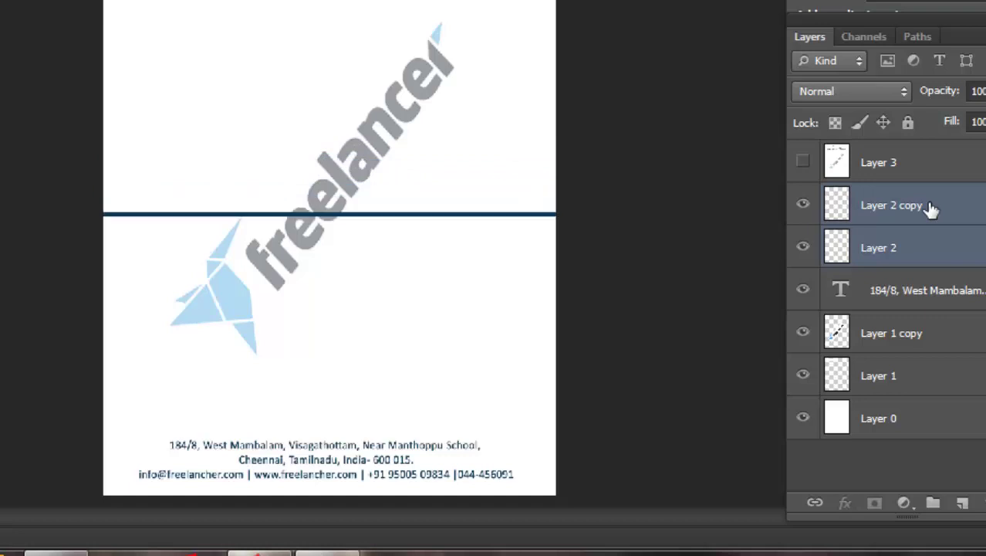
pyautogui.hotkey('shift', 'Down')
pyautogui.hotkey('shift', 'Down')
pyautogui.hotkey('shift', 'Down')
pyautogui.hotkey('shift', 'Down')
pyautogui.hotkey('shift', 'Down')
pyautogui.hotkey('shift', 'Down')
pyautogui.hotkey('shift', 'Down')
pyautogui.hotkey('shift', 'Down')
pyautogui.hotkey('shift', 'Down')
pyautogui.hotkey('shift', 'Down')
pyautogui.hotkey('shift', 'Down')
pyautogui.hotkey('shift', 'Down')
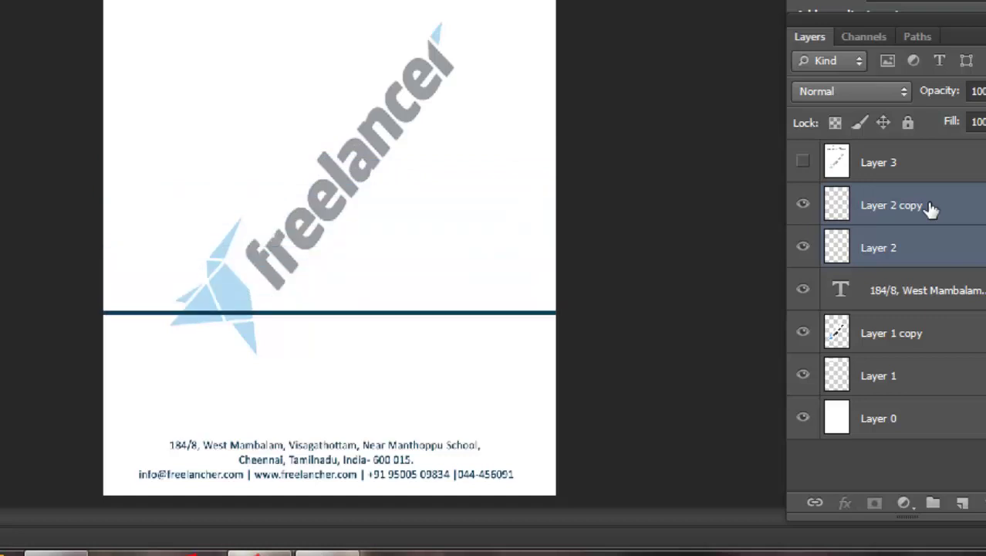
pyautogui.hotkey('shift', 'Down')
pyautogui.hotkey('shift', 'Down')
pyautogui.hotkey('shift', 'Down')
pyautogui.hotkey('shift', 'Down')
pyautogui.hotkey('shift', 'Down')
pyautogui.hotkey('shift', 'Down')
pyautogui.hotkey('shift', 'Down')
pyautogui.hotkey('shift', 'Down')
pyautogui.hotkey('shift', 'Down')
pyautogui.hotkey('shift', 'Down')
pyautogui.hotkey('shift', 'Down')
pyautogui.hotkey('shift', 'Down')
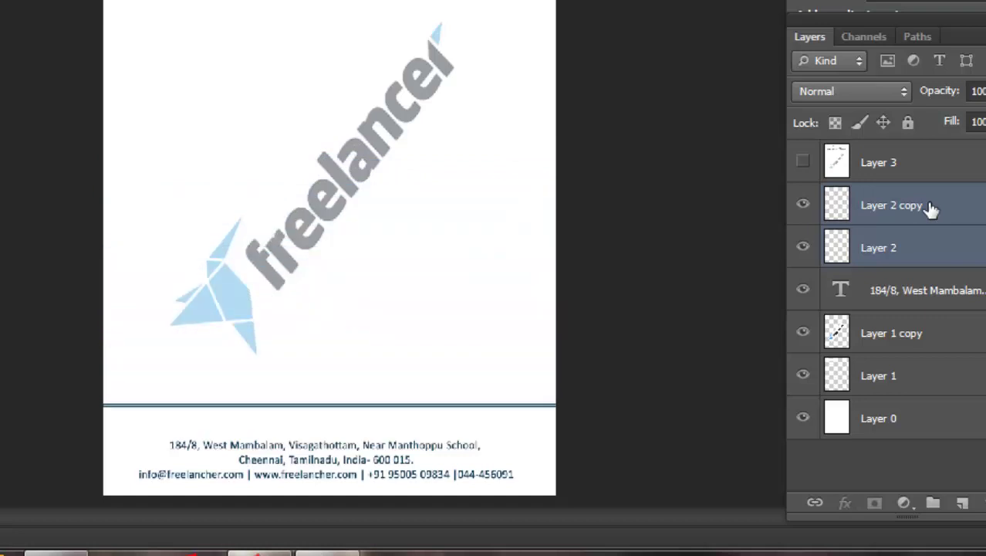
pyautogui.hotkey('shift', 'Down')
pyautogui.hotkey('shift', 'Down')
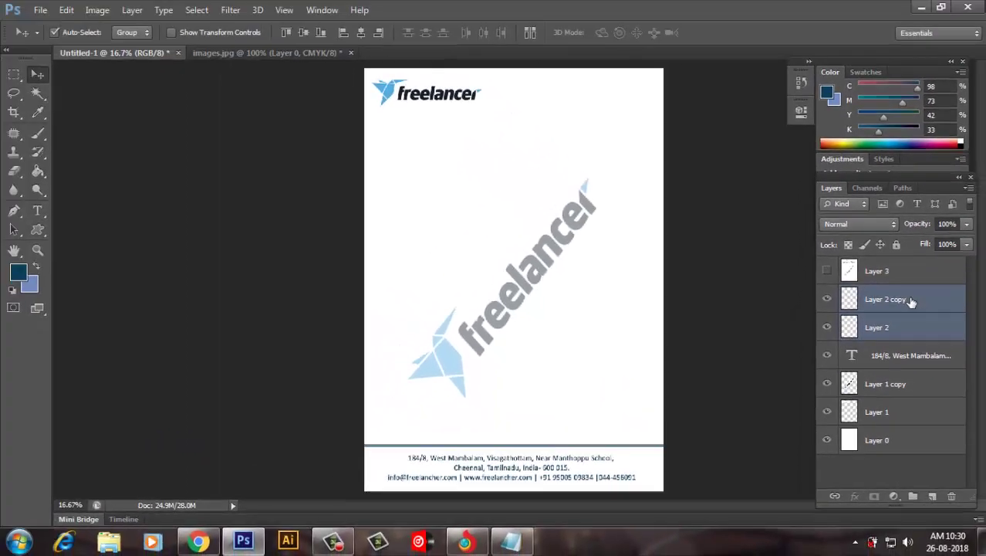
# - Hide the Layer 2 and Layer 2 copy dark rules, then select the address text layer
pyautogui.hotkey('shift', 'Down')
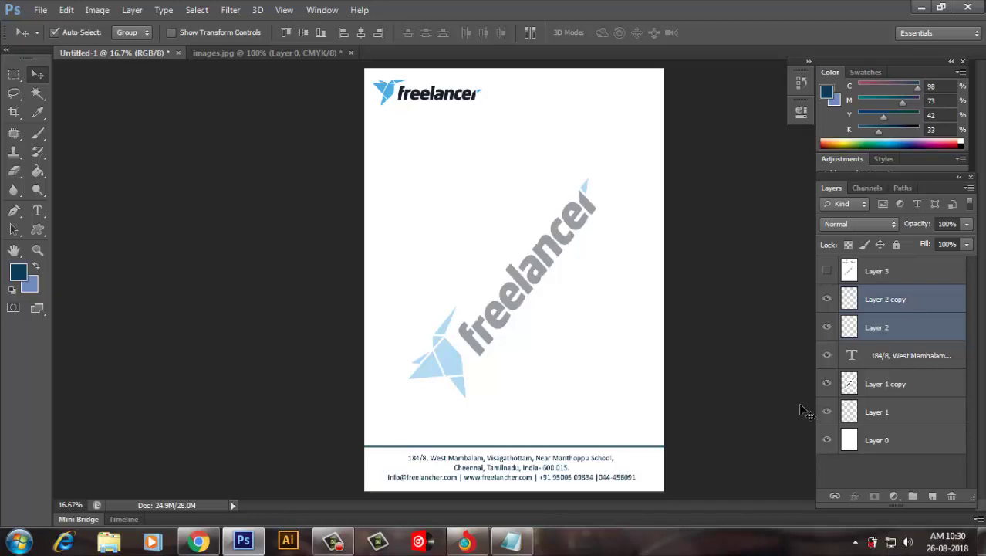
pyautogui.click(826, 299)
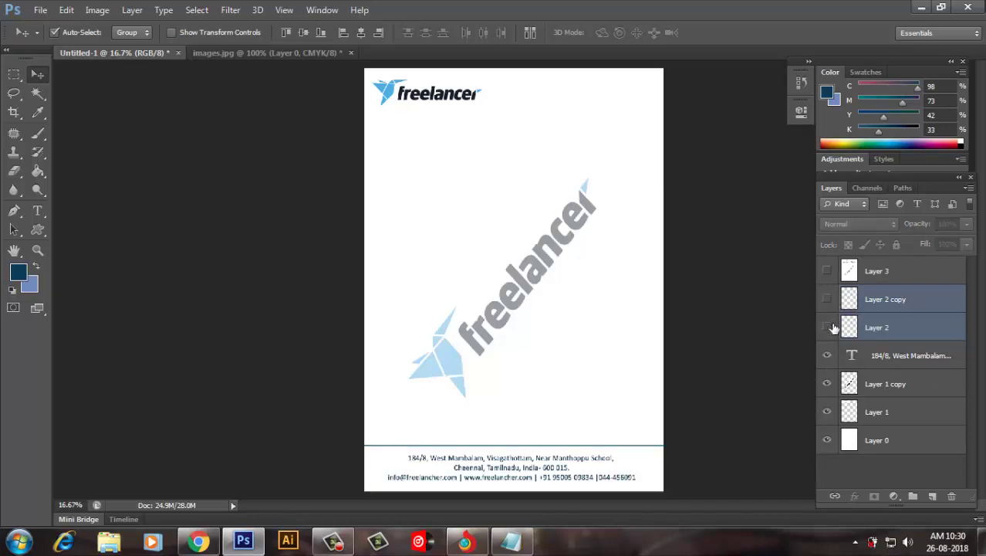
pyautogui.click(826, 327)
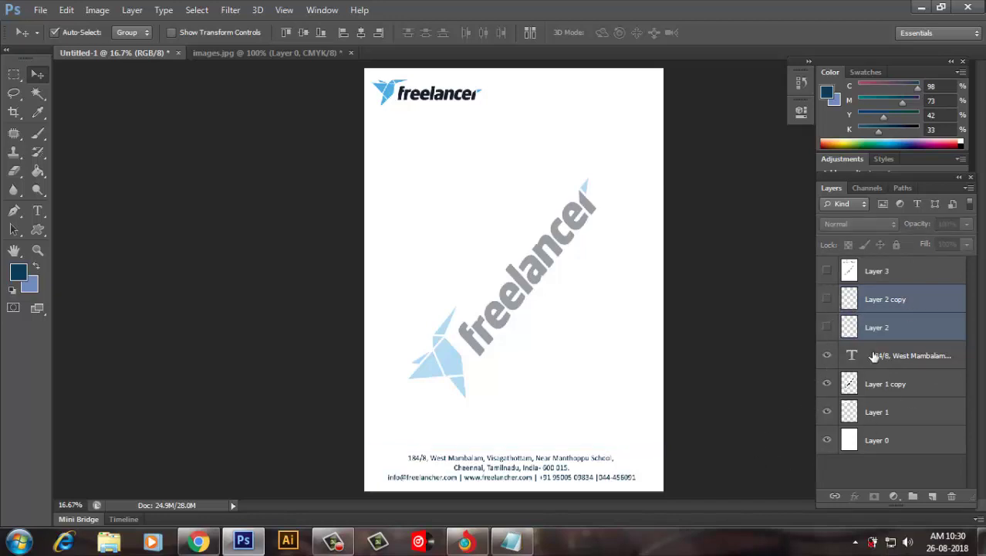
pyautogui.click(921, 361)
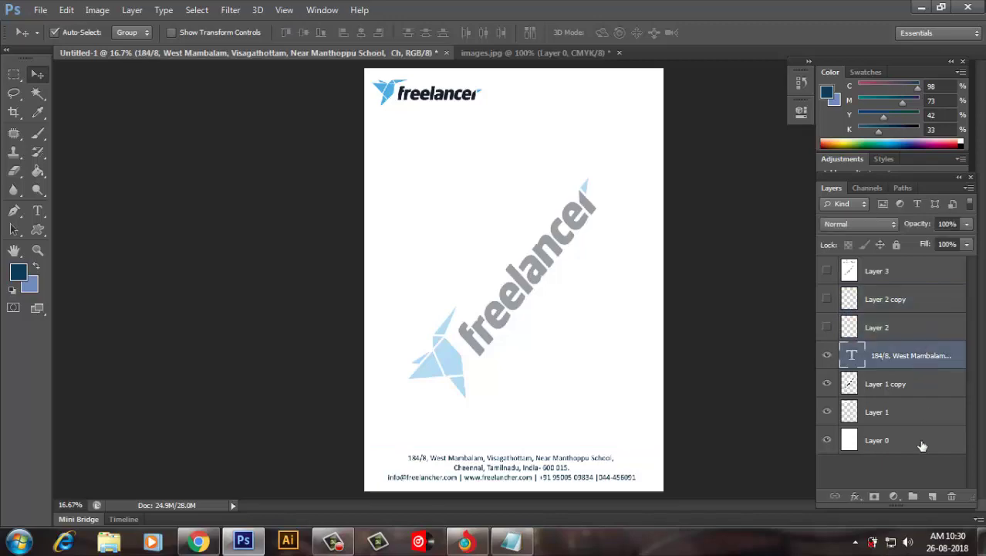
# - Add a new empty layer and marquee-select a full-width band across the page bottom
pyautogui.click(932, 496)
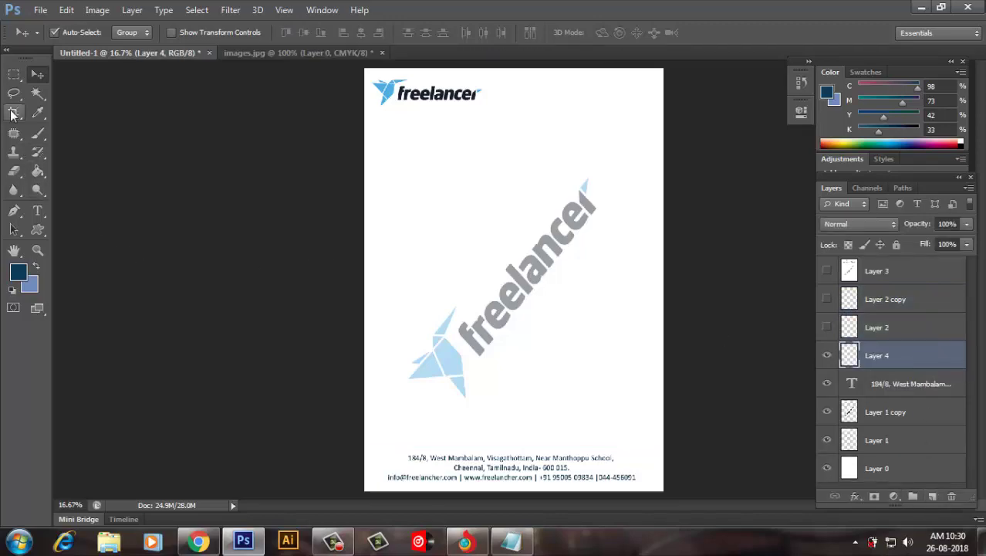
pyautogui.click(12, 76)
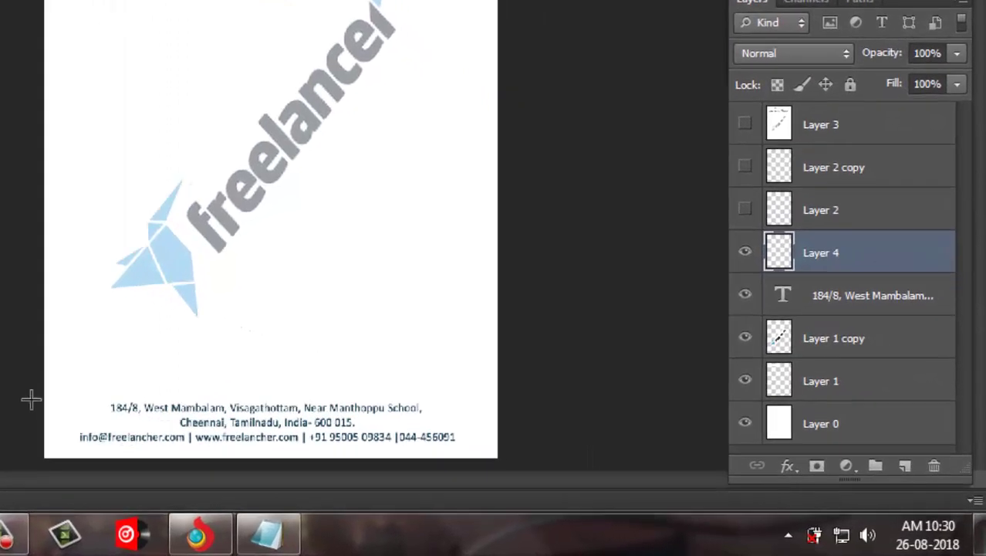
pyautogui.moveTo(363, 437); pyautogui.dragTo(567, 515)
pyautogui.moveTo(353, 494); pyautogui.dragTo(517, 490)
# - Fill the bottom band selection with dark navy and deselect
pyautogui.press('Down')
pyautogui.press('Down')
pyautogui.press('Down')
pyautogui.press('Down')
pyautogui.press('Down')
pyautogui.hotkey('alt', 'BackSpace')
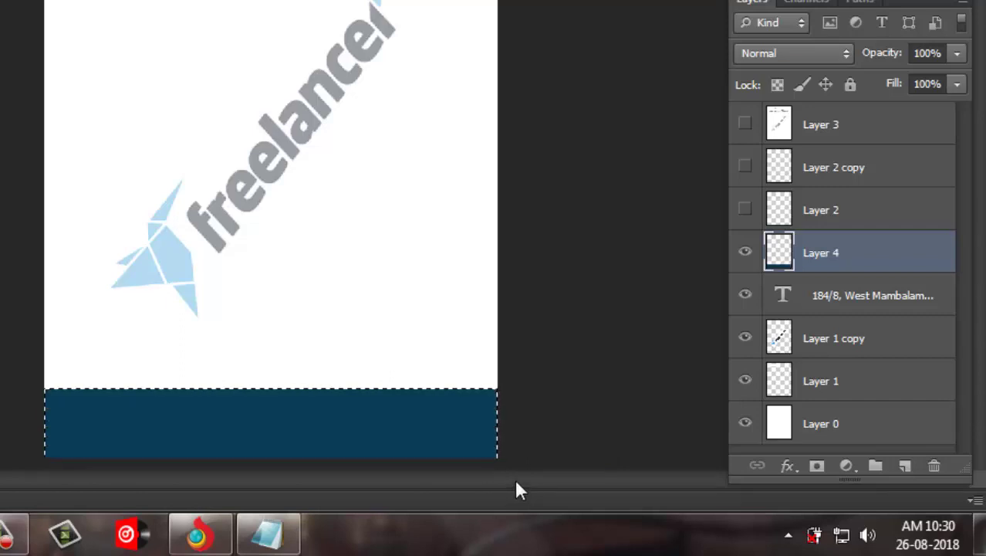
pyautogui.hotkey('ctrl', 'd')
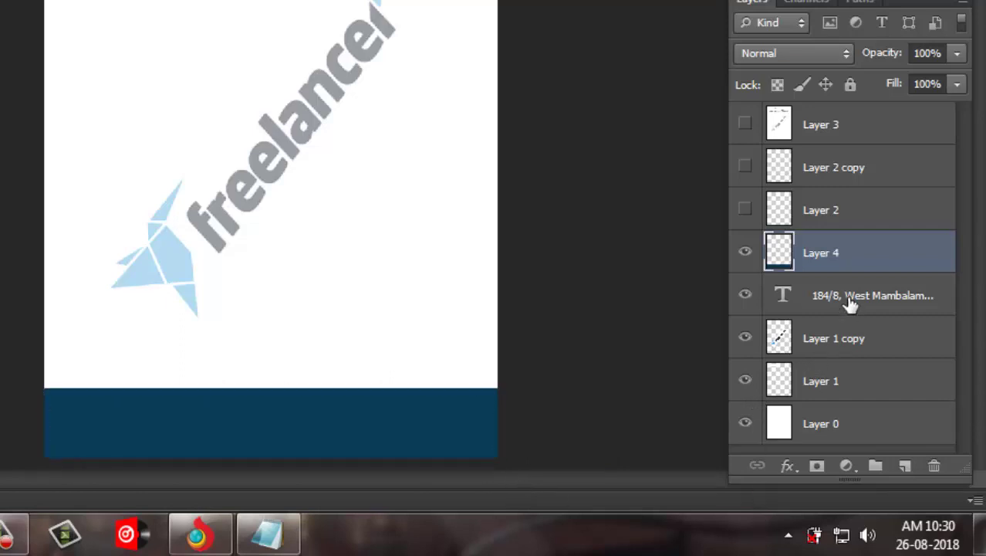
# - Change all of the footer contact text to white (ffffff)
pyautogui.click(845, 301)
pyautogui.press('t')
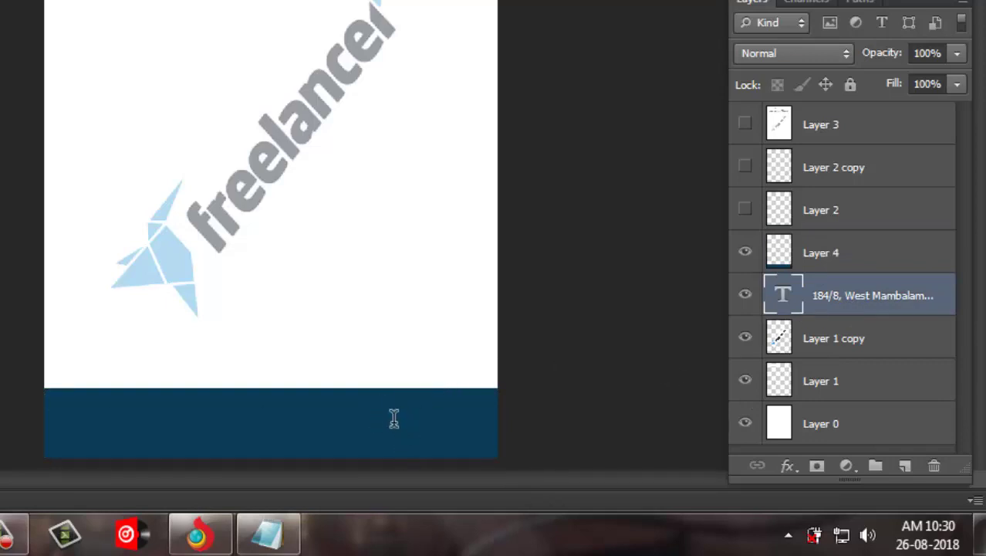
pyautogui.click(393, 417)
pyautogui.hotkey('ctrl', 'a')
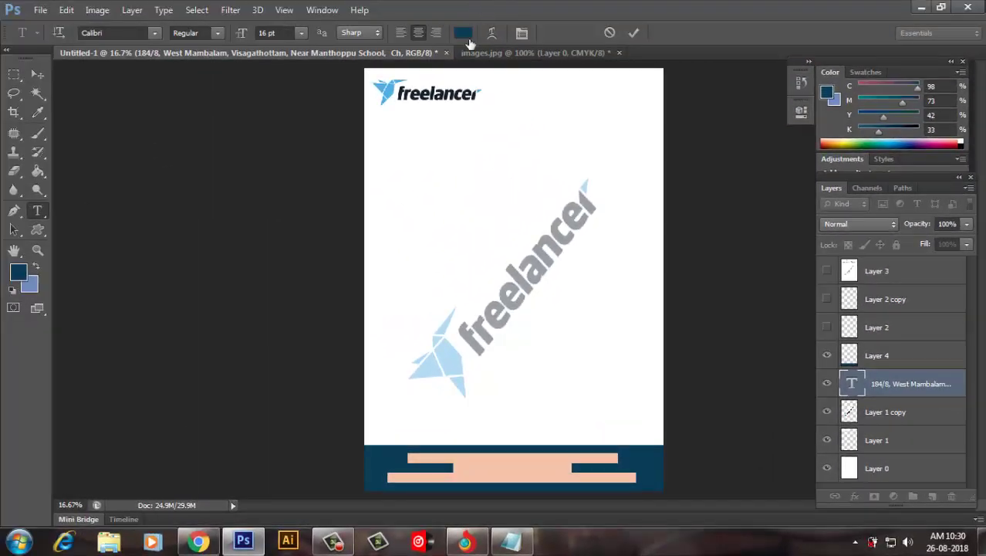
pyautogui.click(462, 32)
pyautogui.write('ffffff')
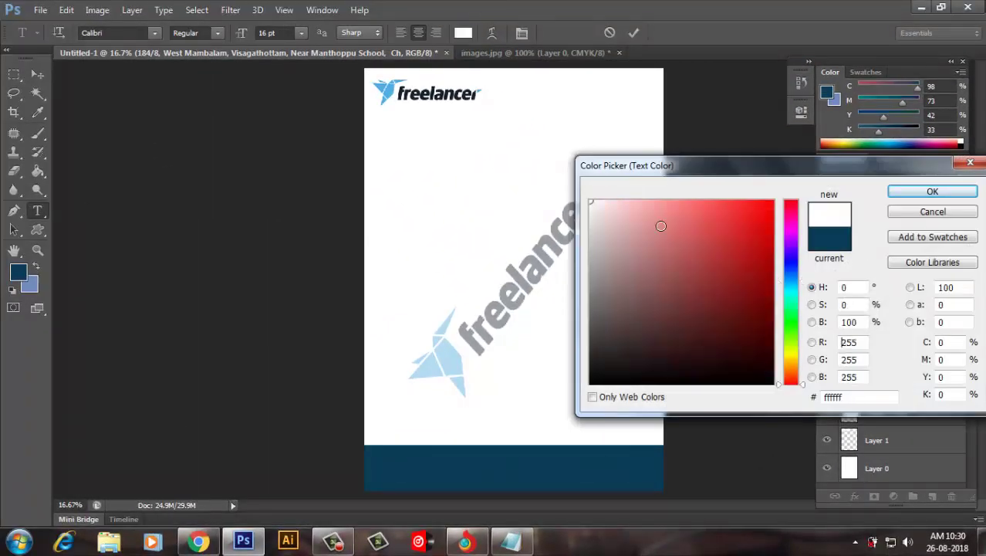
pyautogui.click(932, 192)
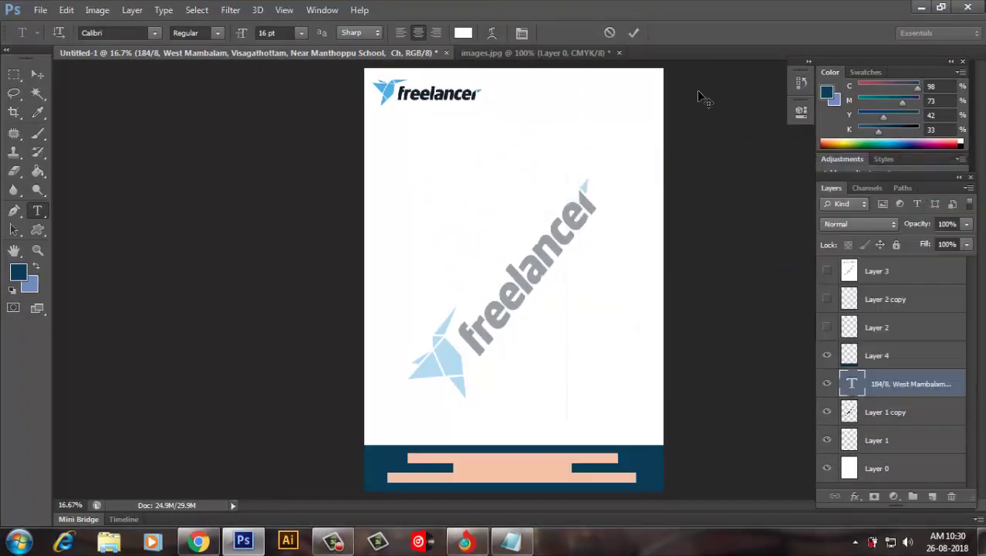
pyautogui.click(521, 32)
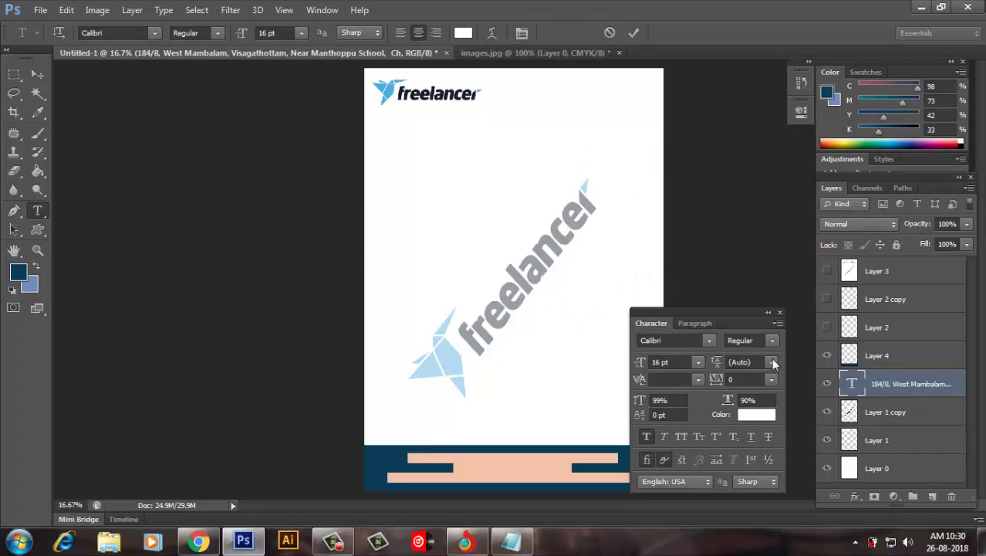
pyautogui.click(780, 312)
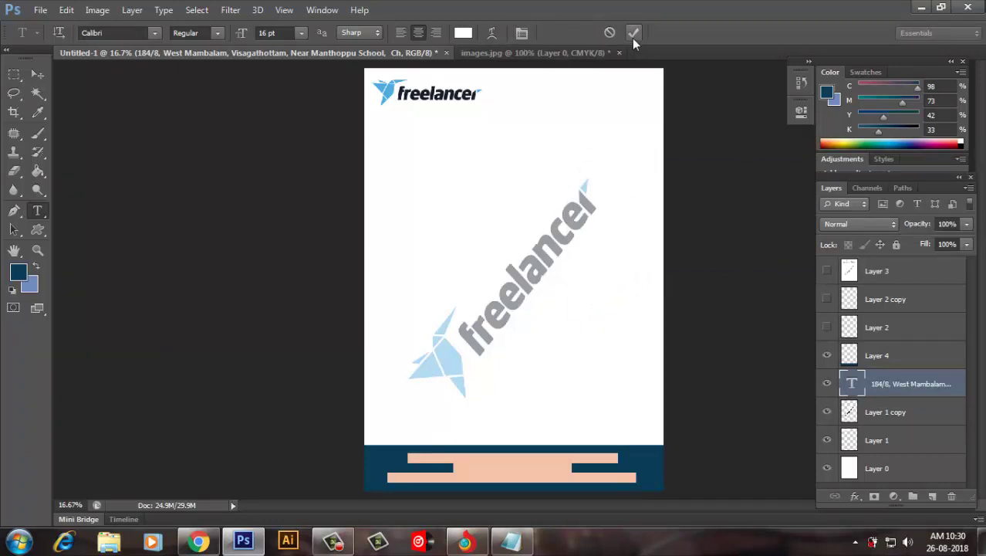
pyautogui.click(632, 38)
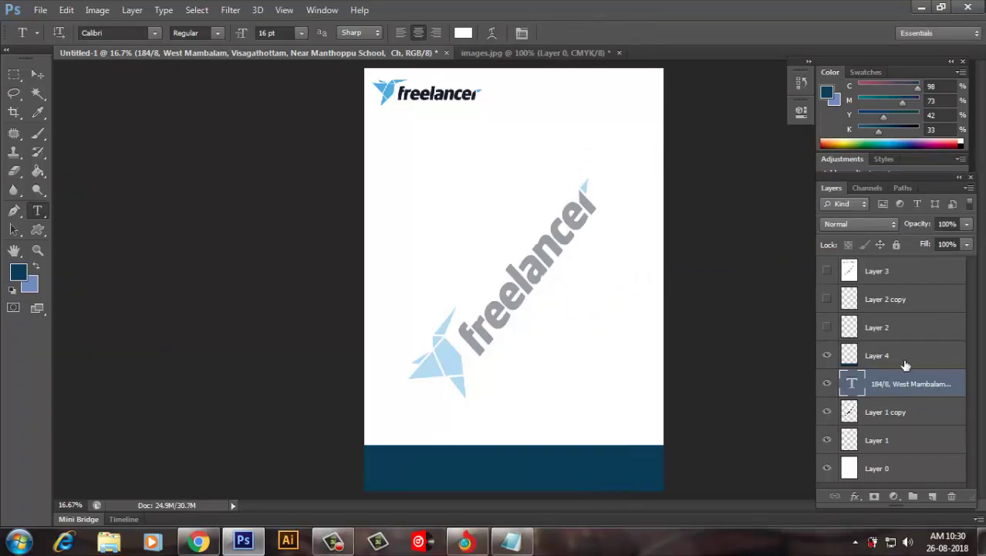
# - Move Layer 4 below the contact text, hide text, watermark and navy layers, and select Layer 3
pyautogui.moveTo(906, 365); pyautogui.dragTo(909, 419)
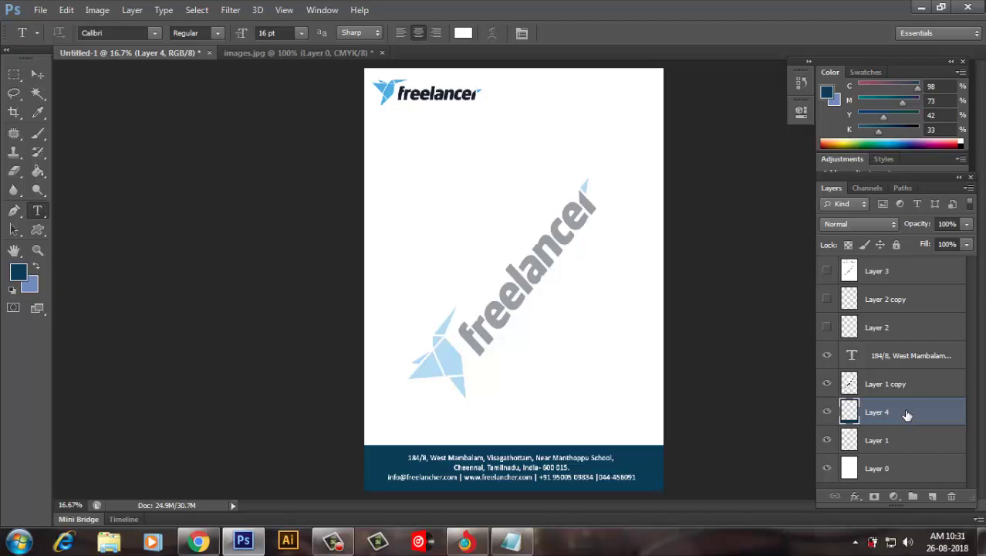
pyautogui.moveTo(827, 355); pyautogui.dragTo(827, 440)
pyautogui.click(827, 440)
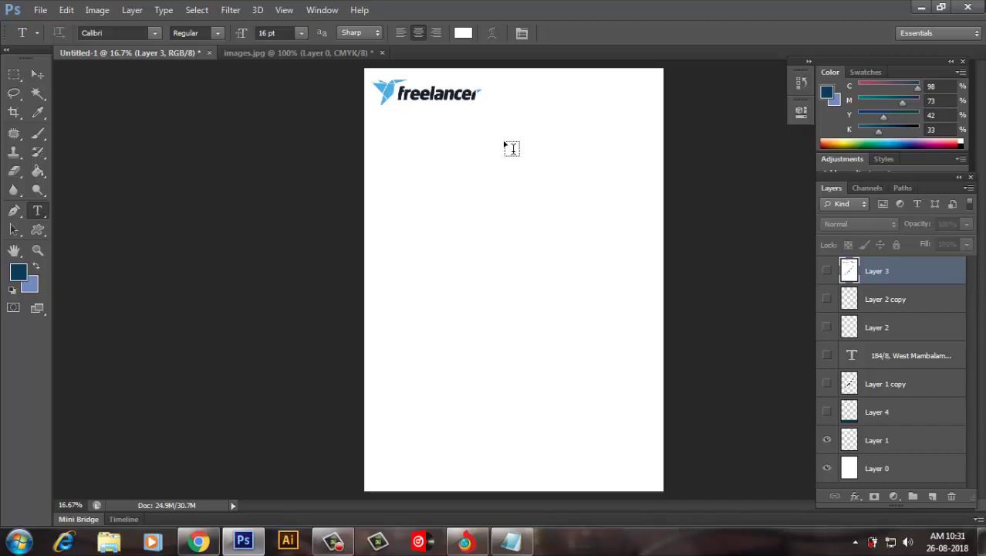
# - Add a new layer on top and load the logo's outline as a selection
pyautogui.click(14, 74)
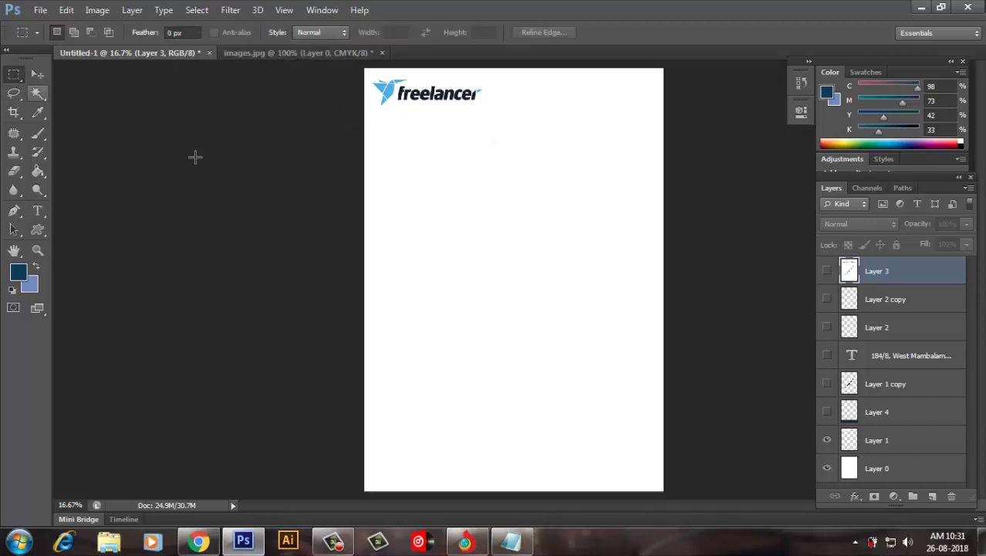
pyautogui.click(933, 497)
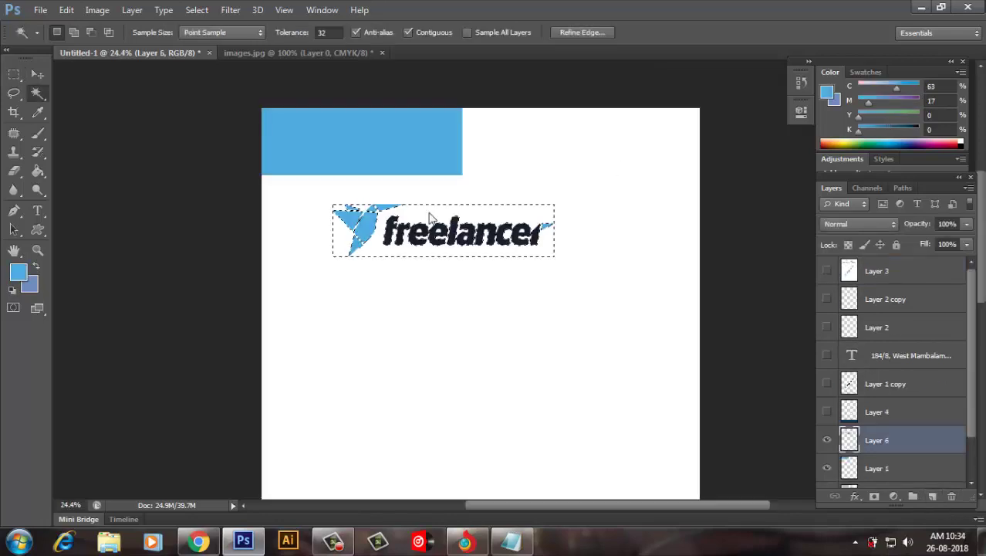
pyautogui.click(197, 9)
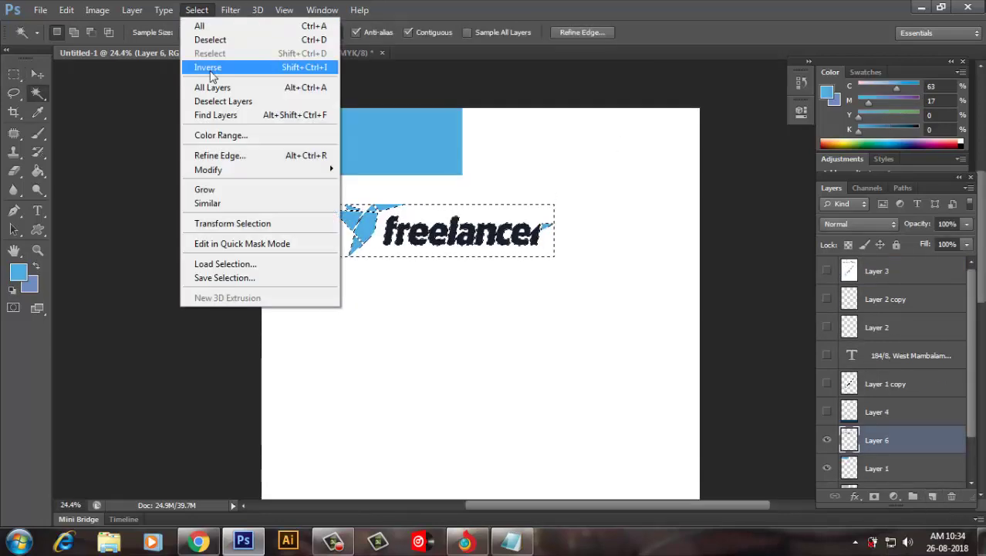
pyautogui.click(230, 203)
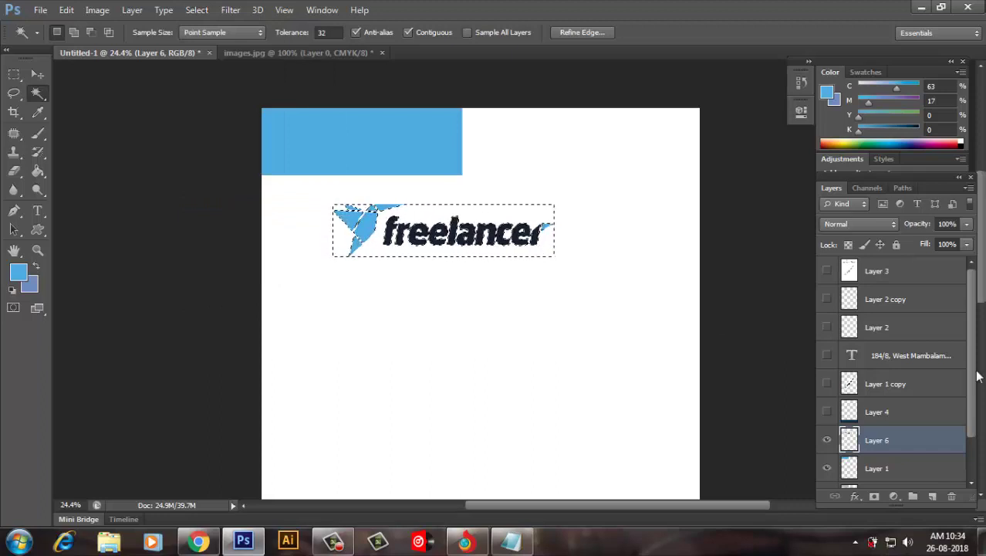
pyautogui.hotkey('ctrl', 'd')
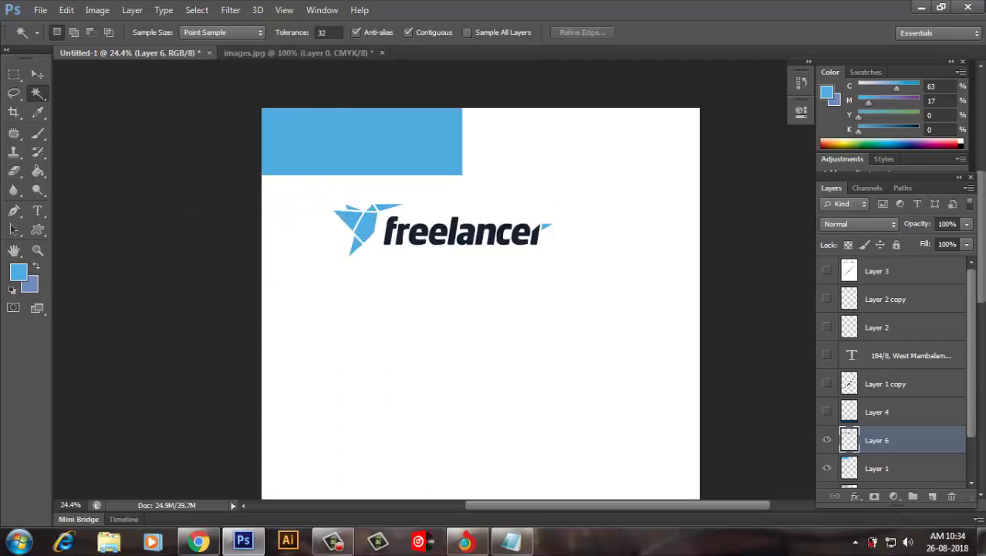
pyautogui.keyDown('ctrl'); pyautogui.click(852, 439); pyautogui.keyUp('ctrl')
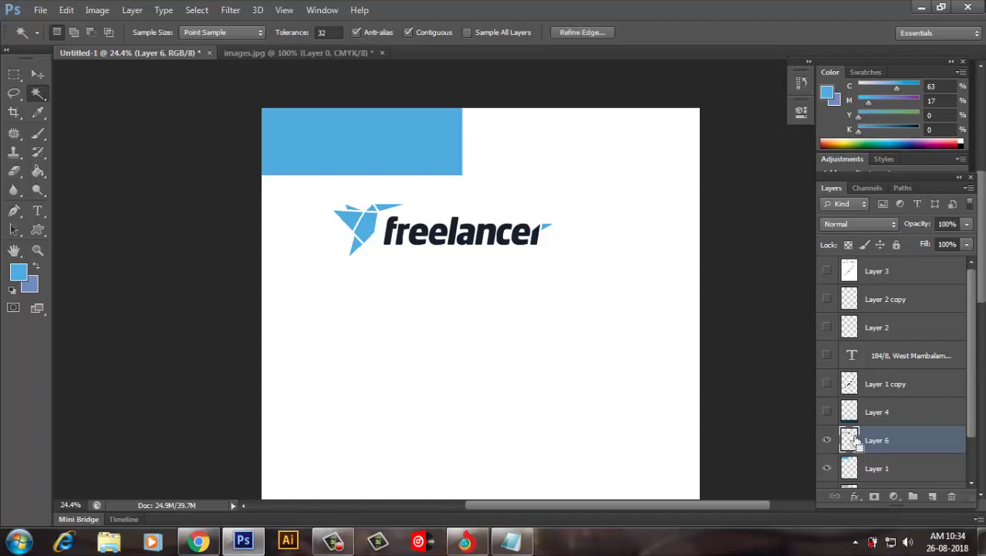
pyautogui.doubleClick(852, 439)
pyautogui.press('Escape')
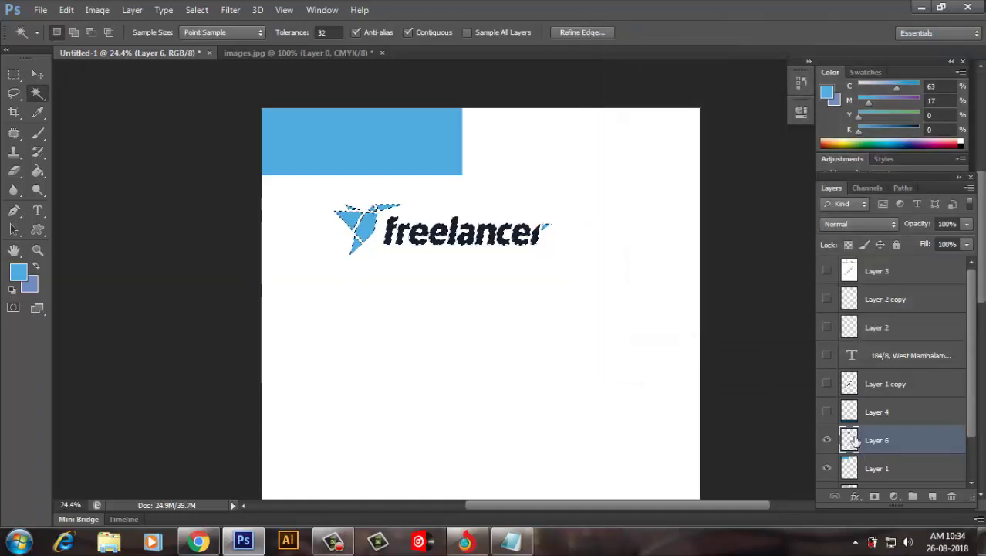
# - Fill the logo selection with white #ffffff on Layer 6 and deselect
pyautogui.press('i')
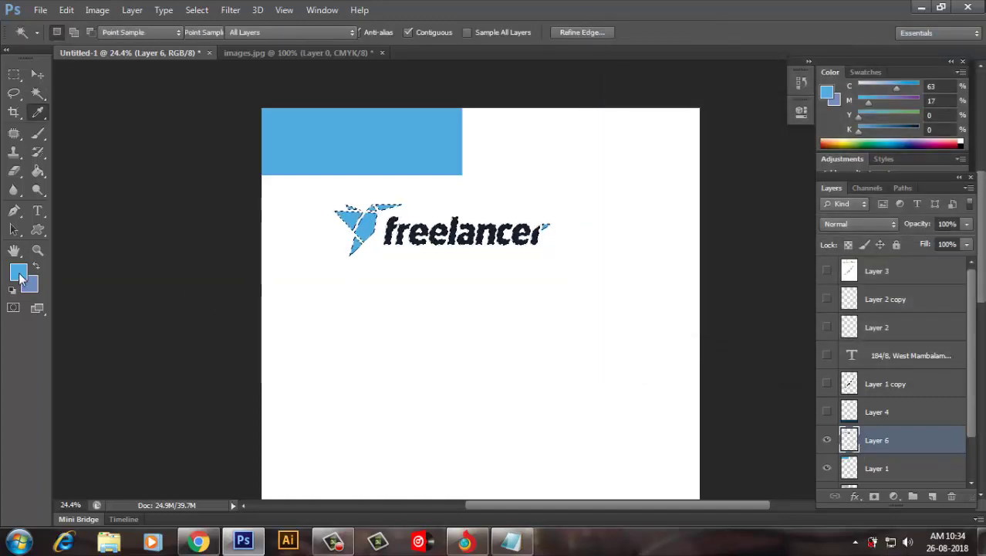
pyautogui.click(19, 275)
pyautogui.click(341, 335)
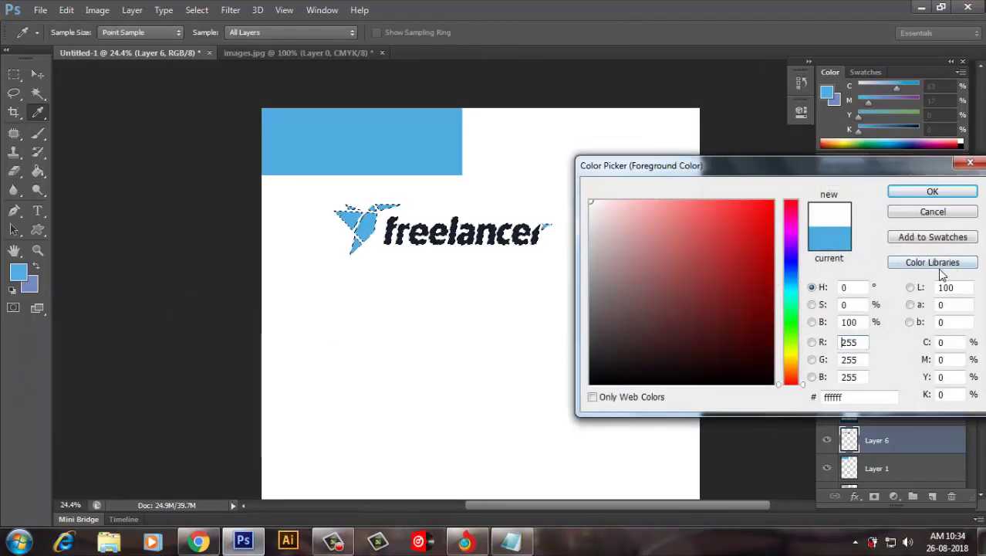
pyautogui.click(931, 192)
pyautogui.hotkey('alt', 'BackSpace')
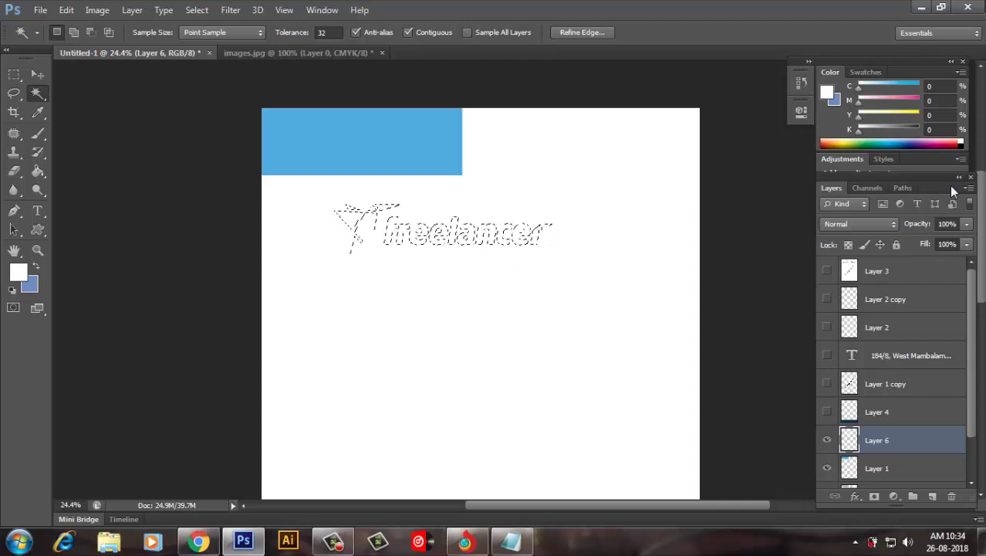
pyautogui.hotkey('ctrl', 'd')
# - Move the white logo into the blue box and scale it to about 79% (8.31 × 2.00 cm)
pyautogui.press('v')
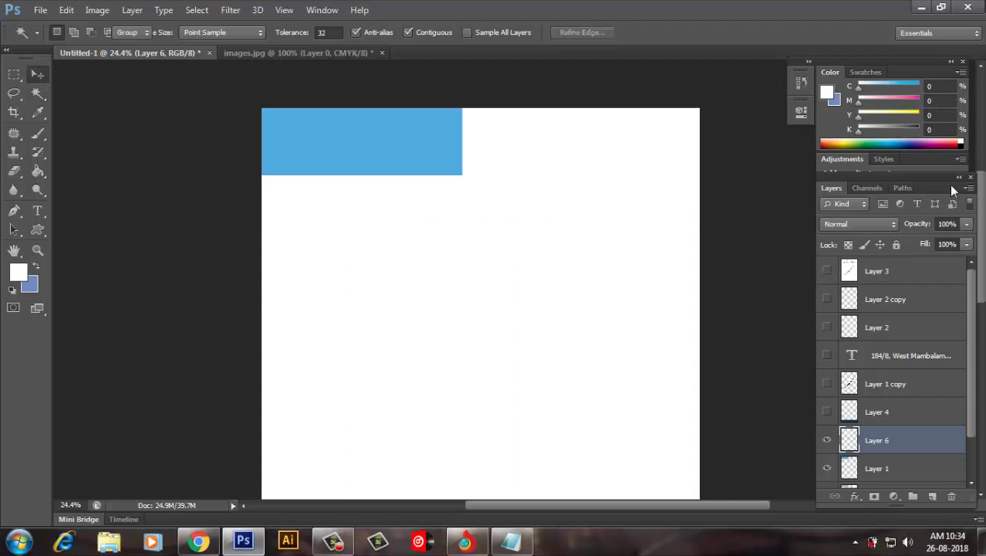
pyautogui.moveTo(411, 242); pyautogui.dragTo(346, 156)
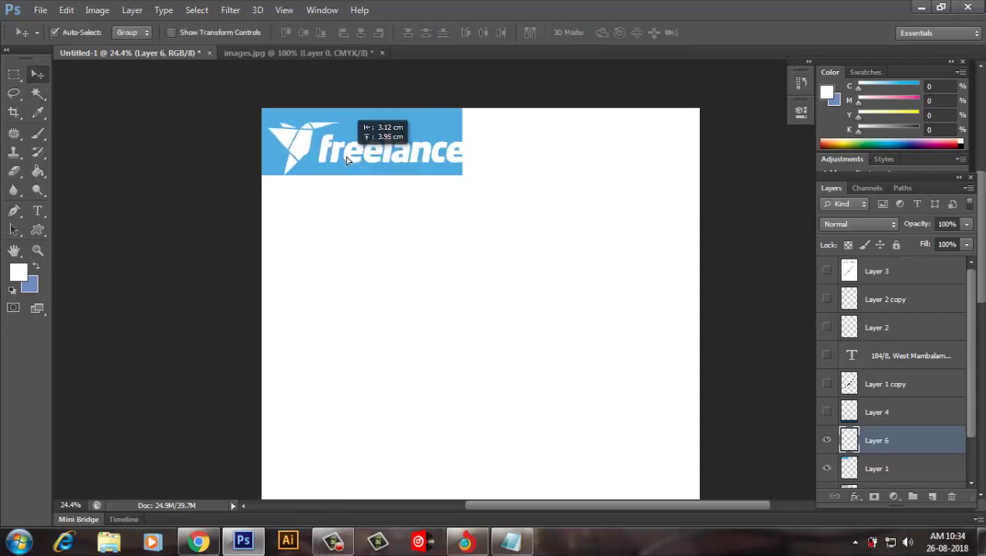
pyautogui.hotkey('ctrl', 't')
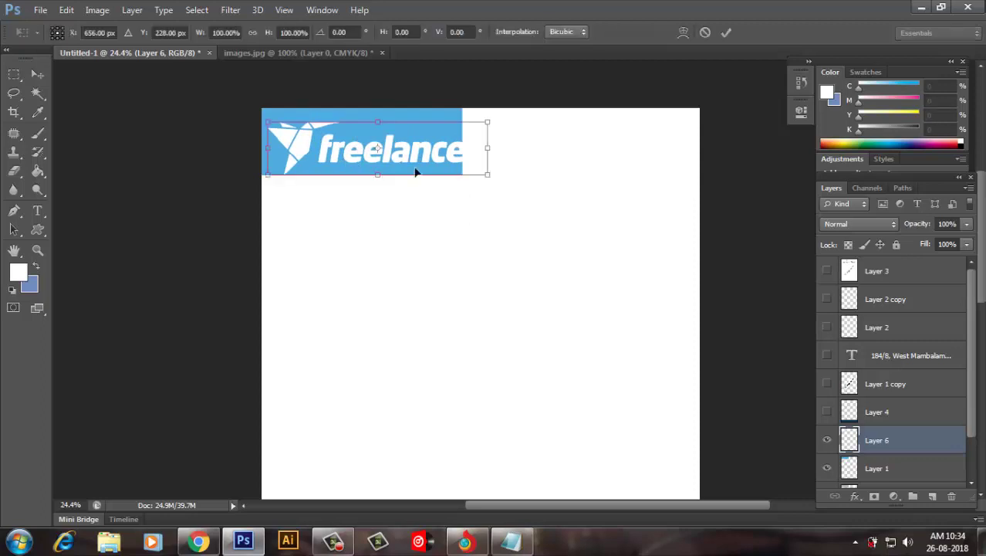
pyautogui.moveTo(488, 177); pyautogui.dragTo(454, 168)
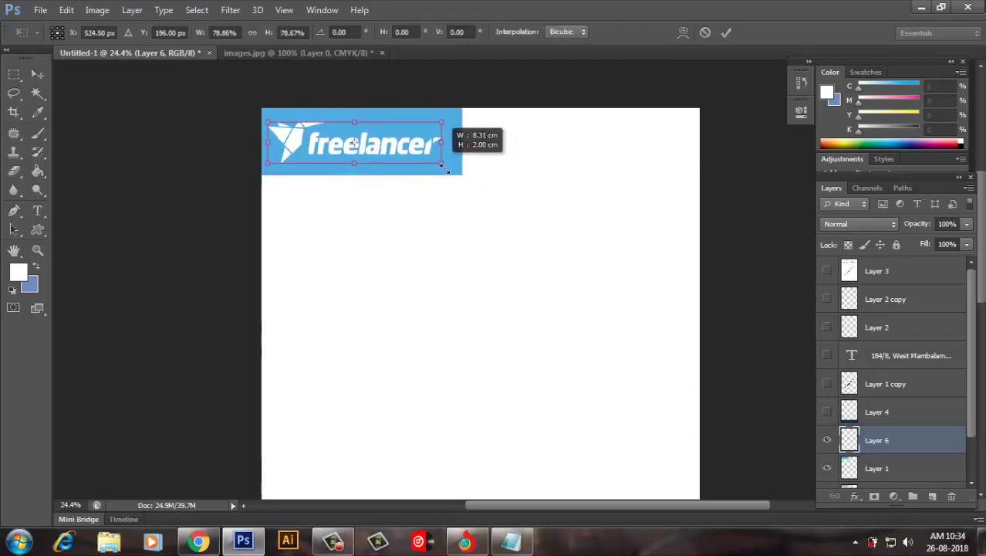
pyautogui.moveTo(455, 170); pyautogui.dragTo(446, 166)
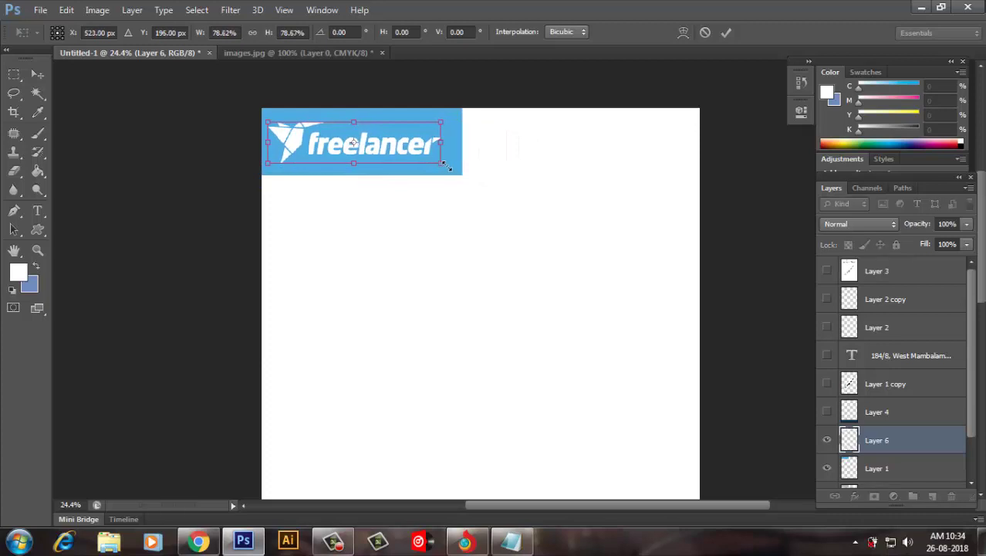
pyautogui.click(724, 33)
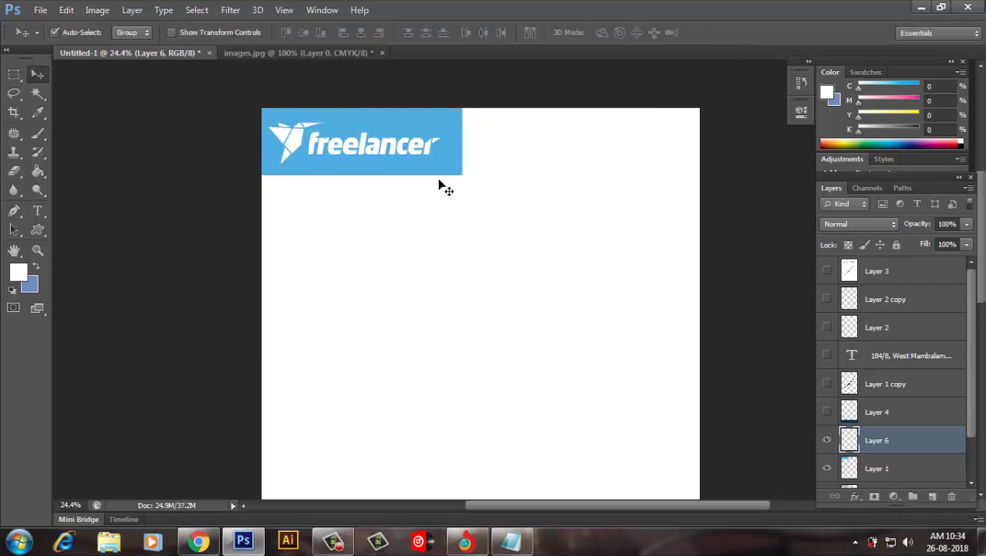
pyautogui.click(885, 469)
pyautogui.scroll(-2, 568, 301)
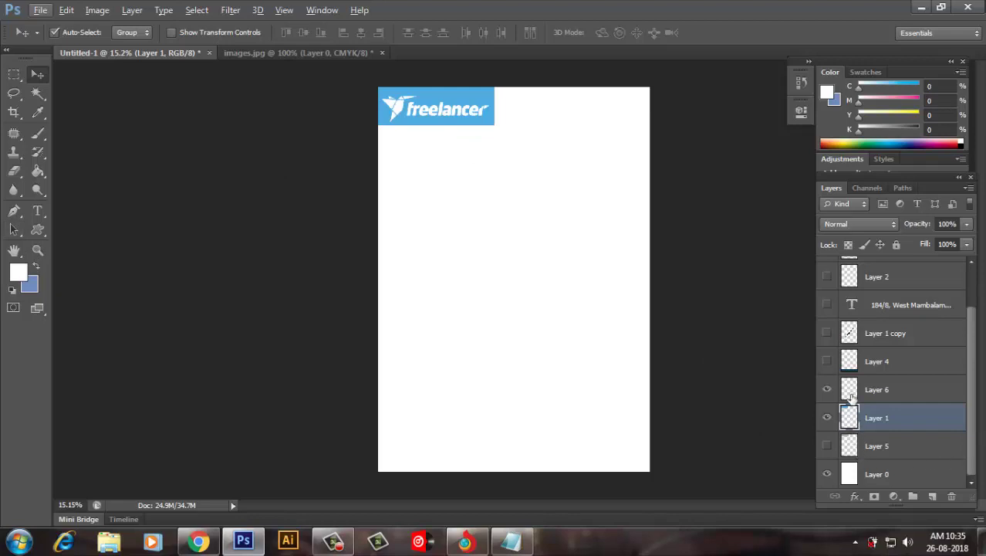
# - Show the navy Layer 4 footer band and white contact text, and select Layer 4
pyautogui.click(827, 361)
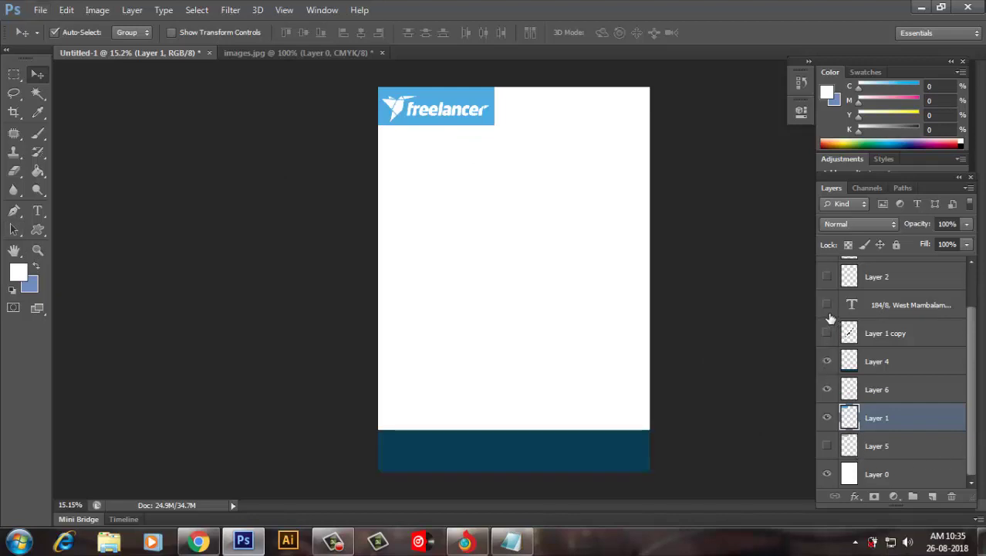
pyautogui.click(831, 307)
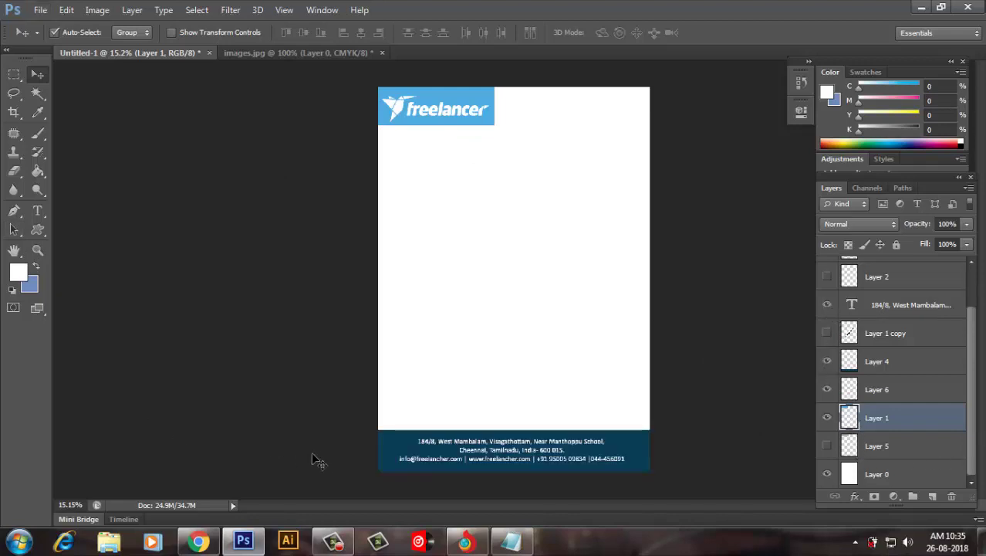
pyautogui.click(387, 444)
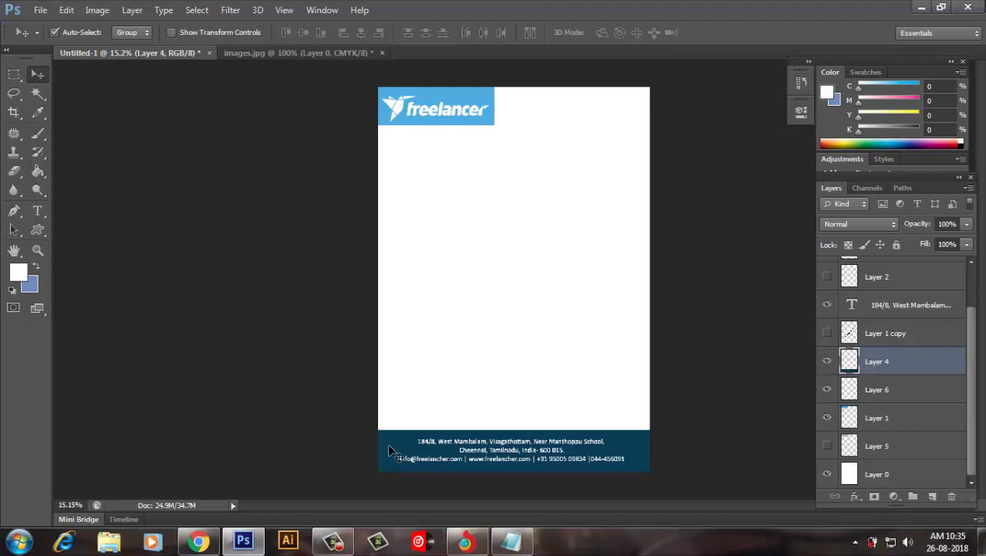
# - Sample the logo's light blue #4eace1 as the foreground colour
pyautogui.click(21, 271)
pyautogui.click(465, 103)
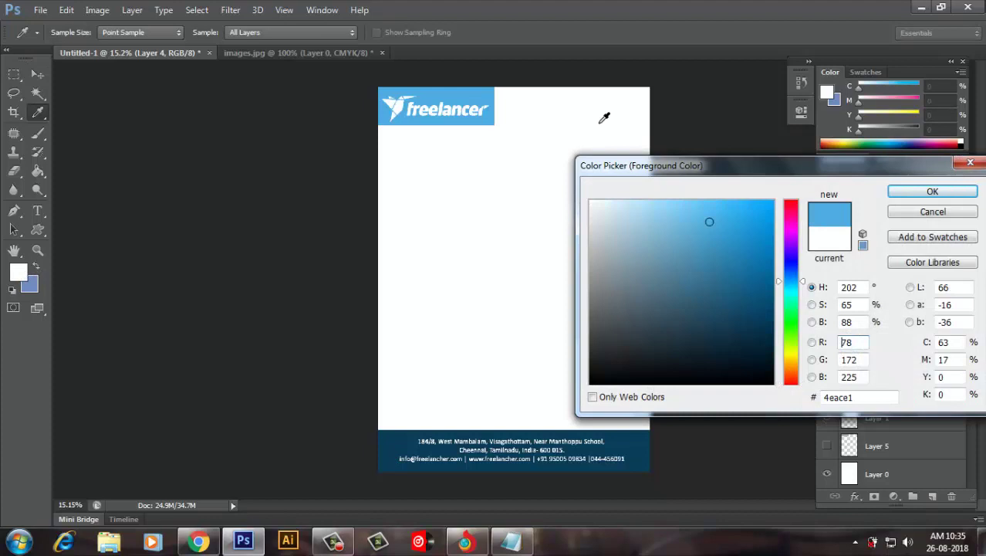
pyautogui.click(930, 192)
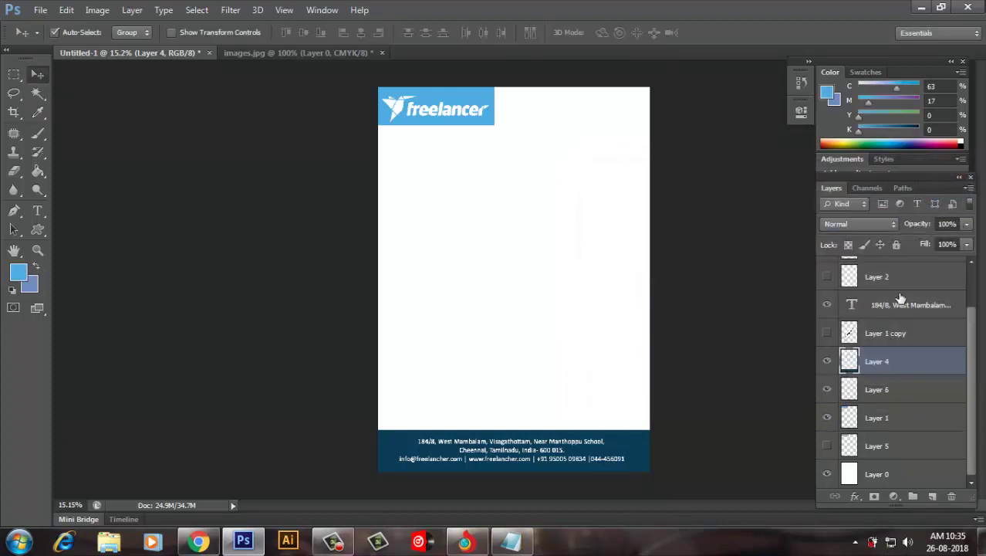
# - Select the footer band's area, fill it light blue by mistake, then undo
pyautogui.press('super')
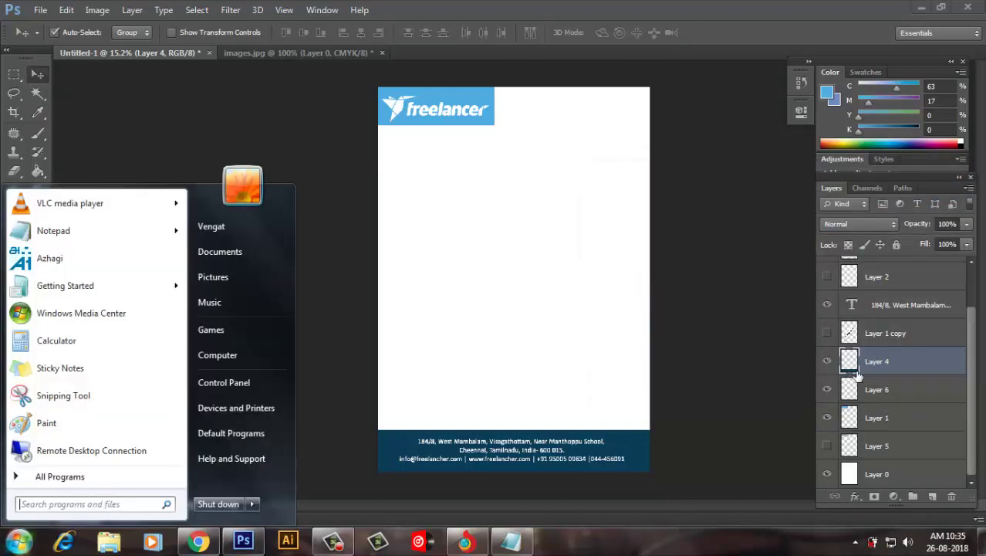
pyautogui.press('super')
pyautogui.keyDown('ctrl'); pyautogui.click(855, 368); pyautogui.keyUp('ctrl')
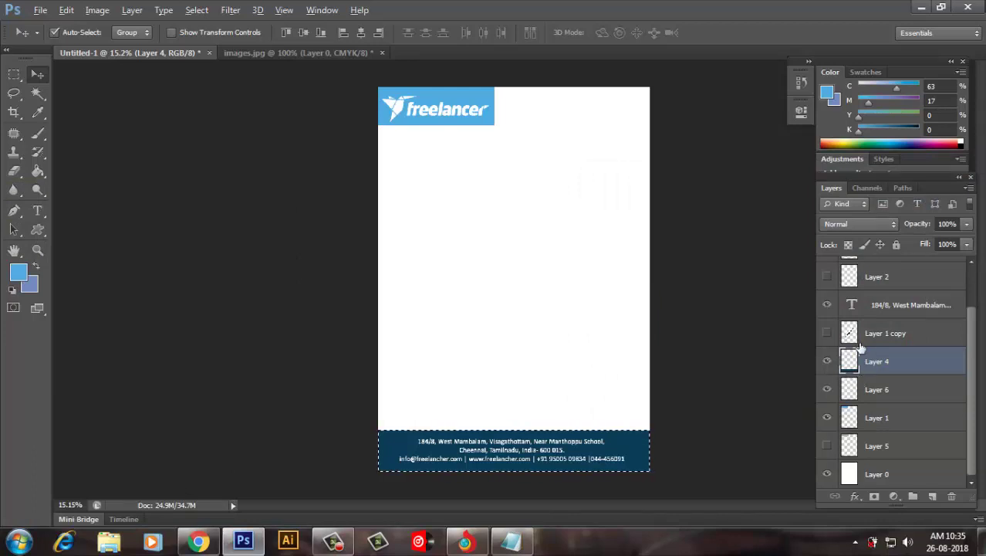
pyautogui.hotkey('alt', 'BackSpace')
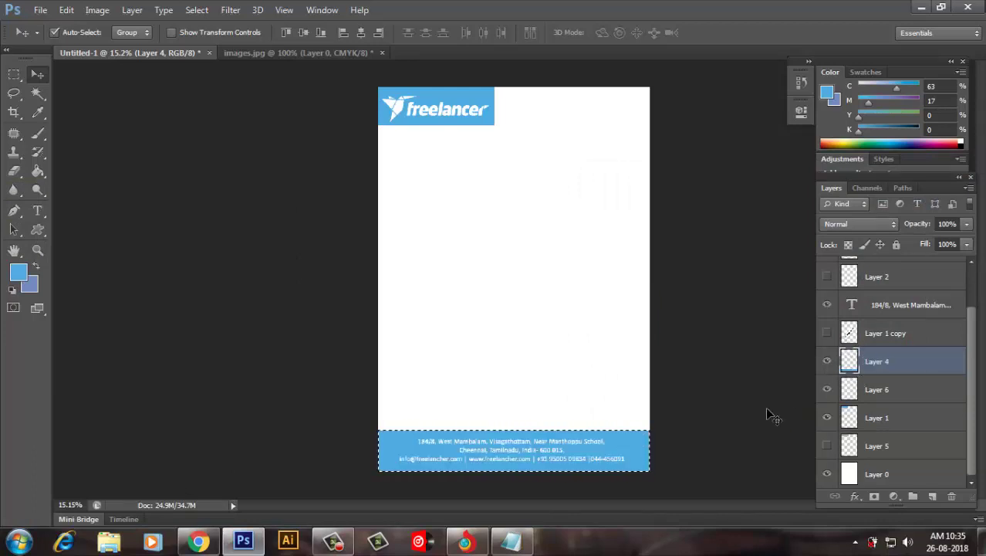
pyautogui.hotkey('ctrl', 'BackSpace')
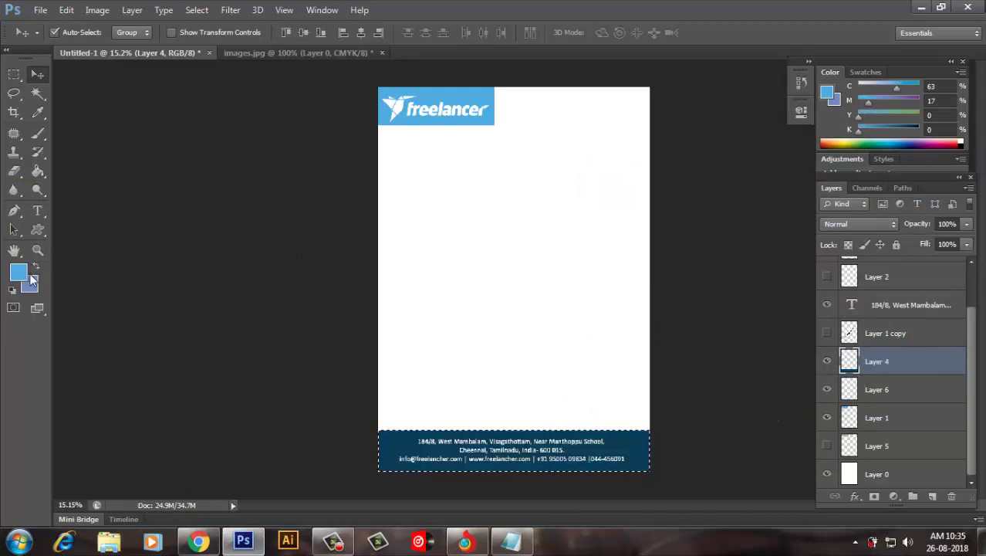
# - Sample footer navy #0b3d58 and fill the top-left logo box with it
pyautogui.click(435, 93)
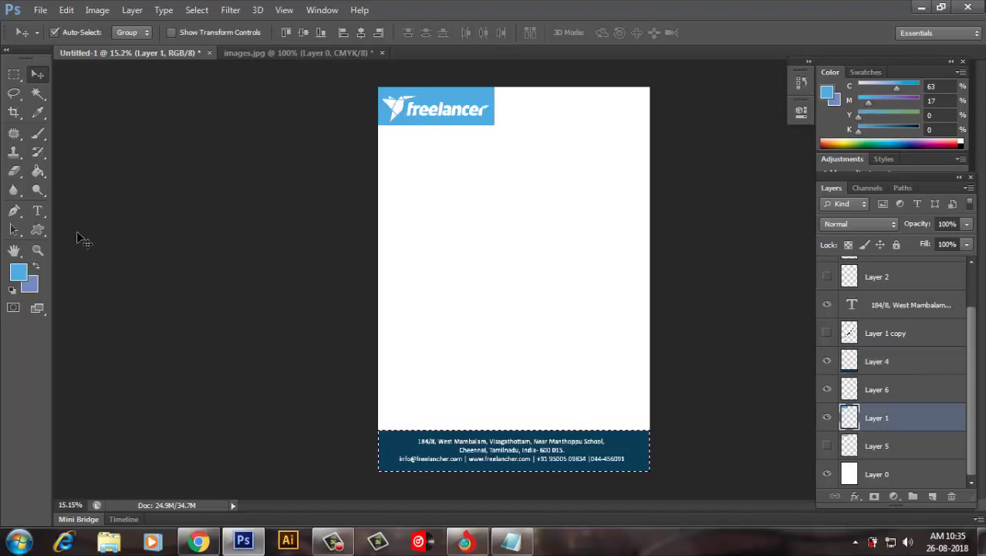
pyautogui.click(18, 275)
pyautogui.click(396, 447)
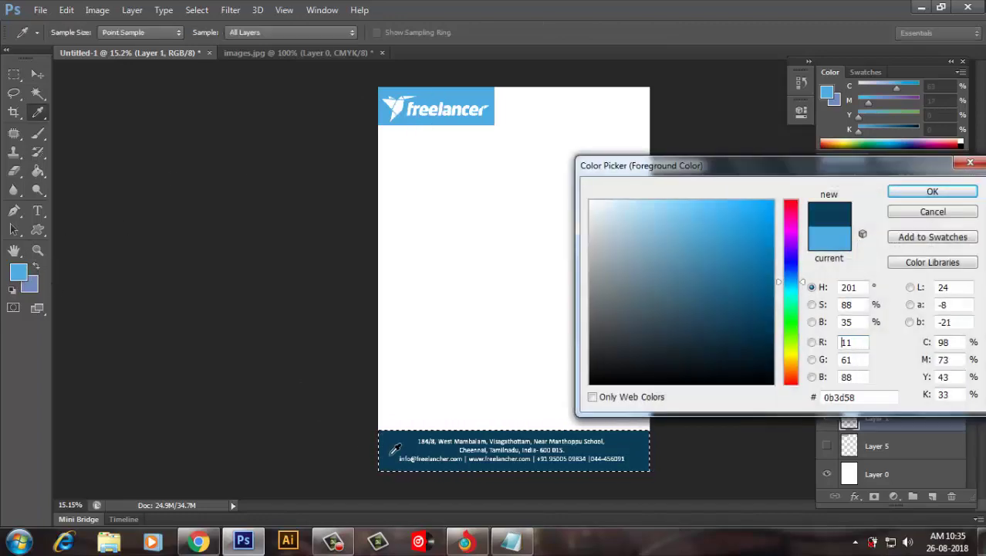
pyautogui.click(920, 192)
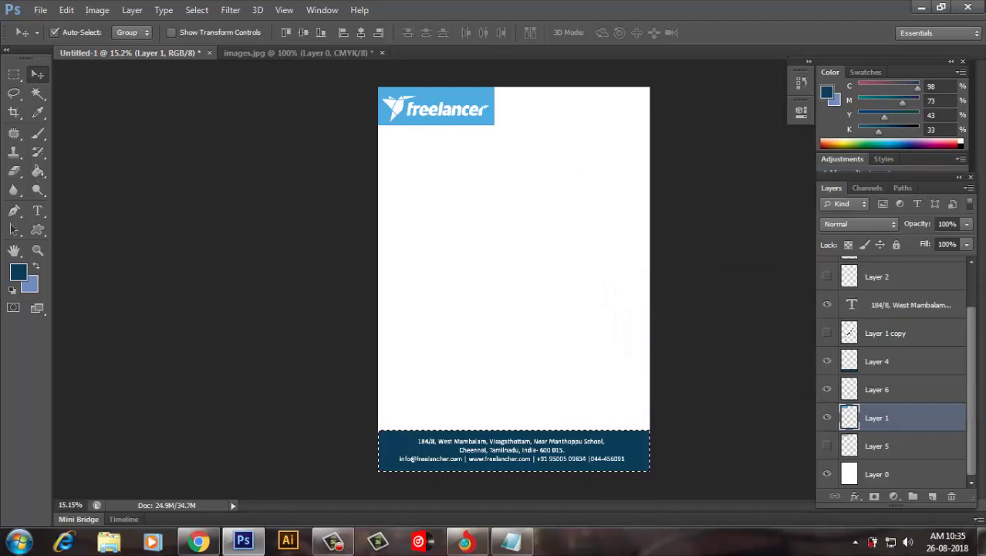
pyautogui.keyDown('ctrl'); pyautogui.click(850, 417); pyautogui.keyUp('ctrl')
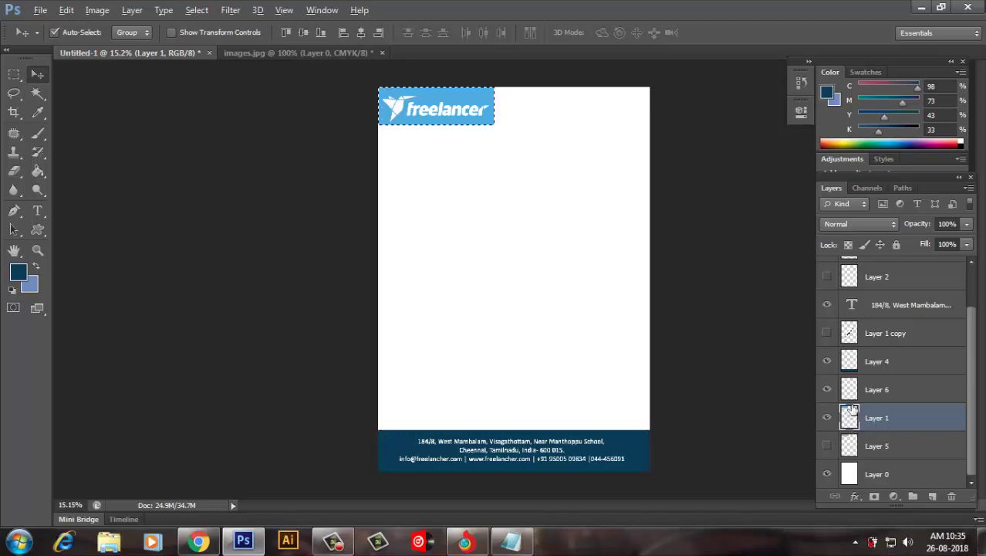
pyautogui.hotkey('alt', 'BackSpace')
# - Deselect, view the whole page, and turn the Layer 1 copy watermark back on
pyautogui.hotkey('ctrl', 'd')
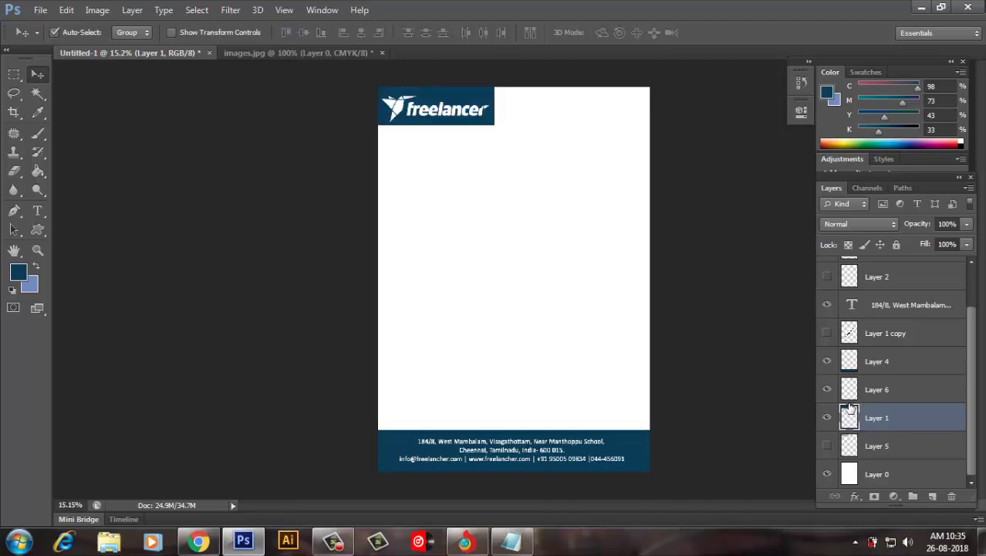
pyautogui.scroll(2, 493, 89)
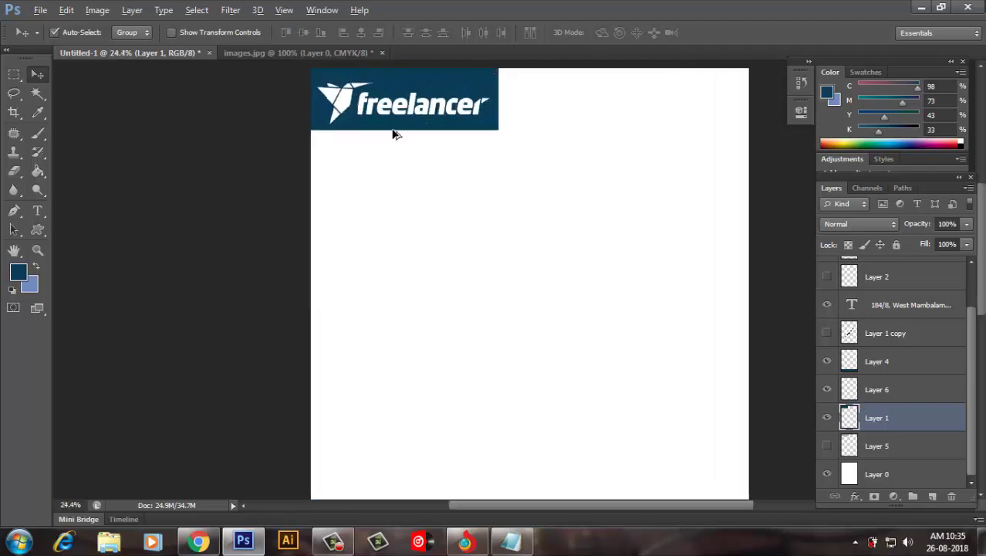
pyautogui.scroll(-3, 390, 133)
pyautogui.press('alt')
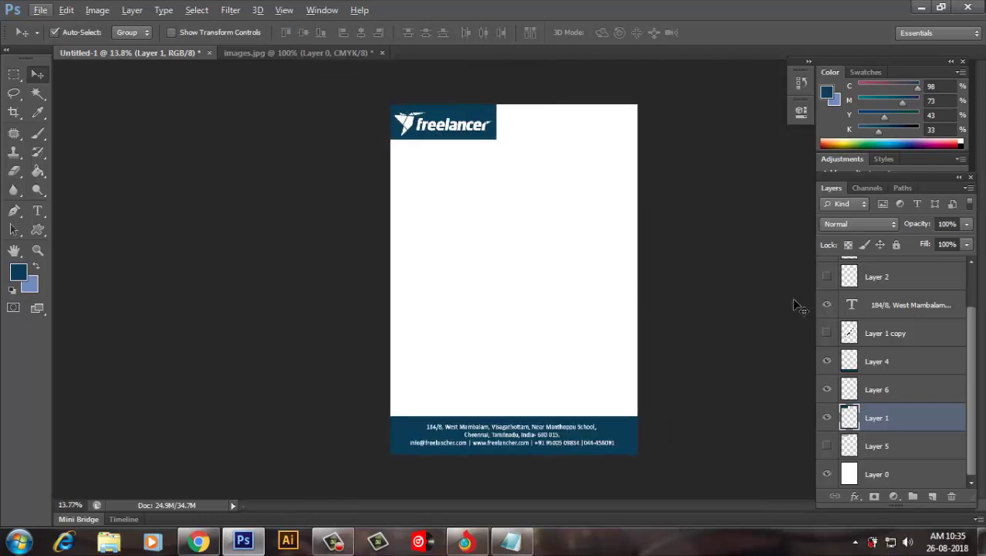
pyautogui.click(827, 333)
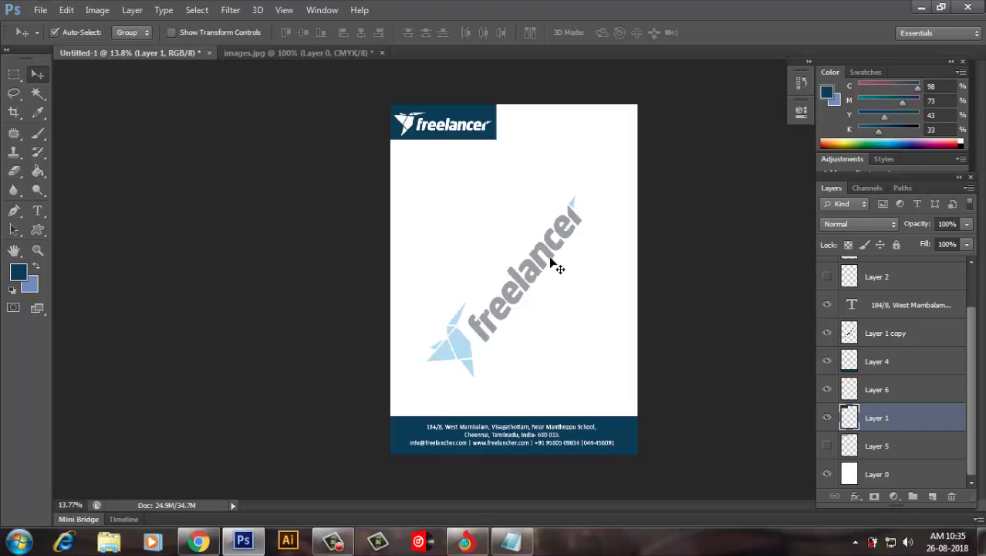